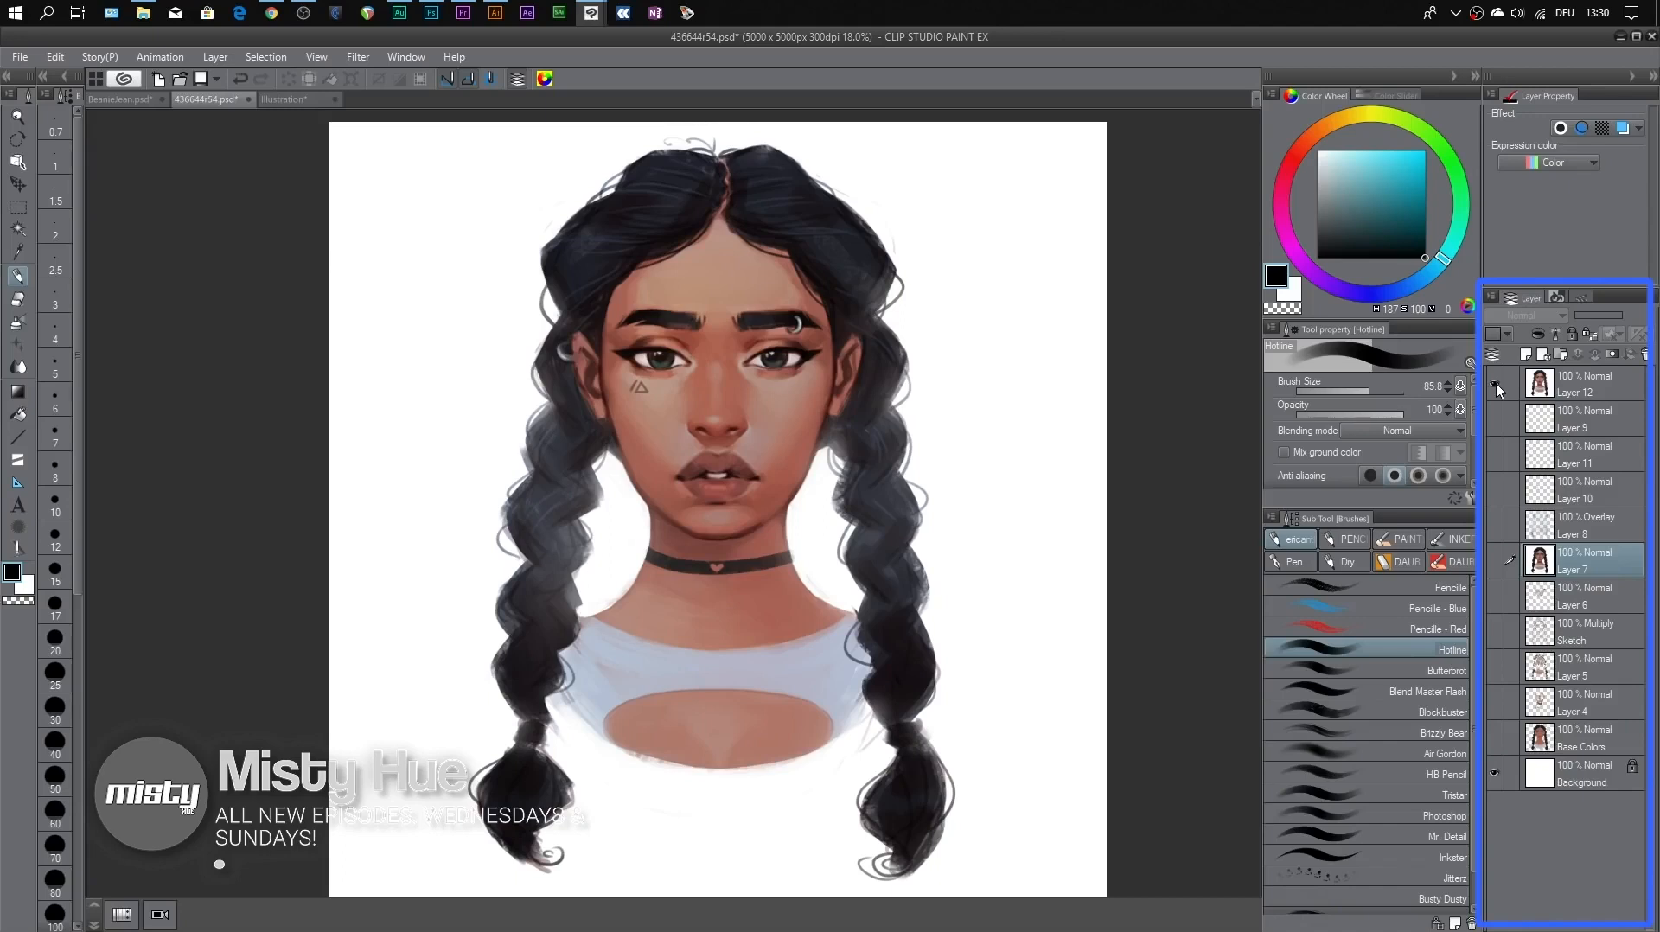
Hide Layer 12, the finished portrait at the top of the layer stack
{"action": "left_click", "coordinate": [1496, 385]}
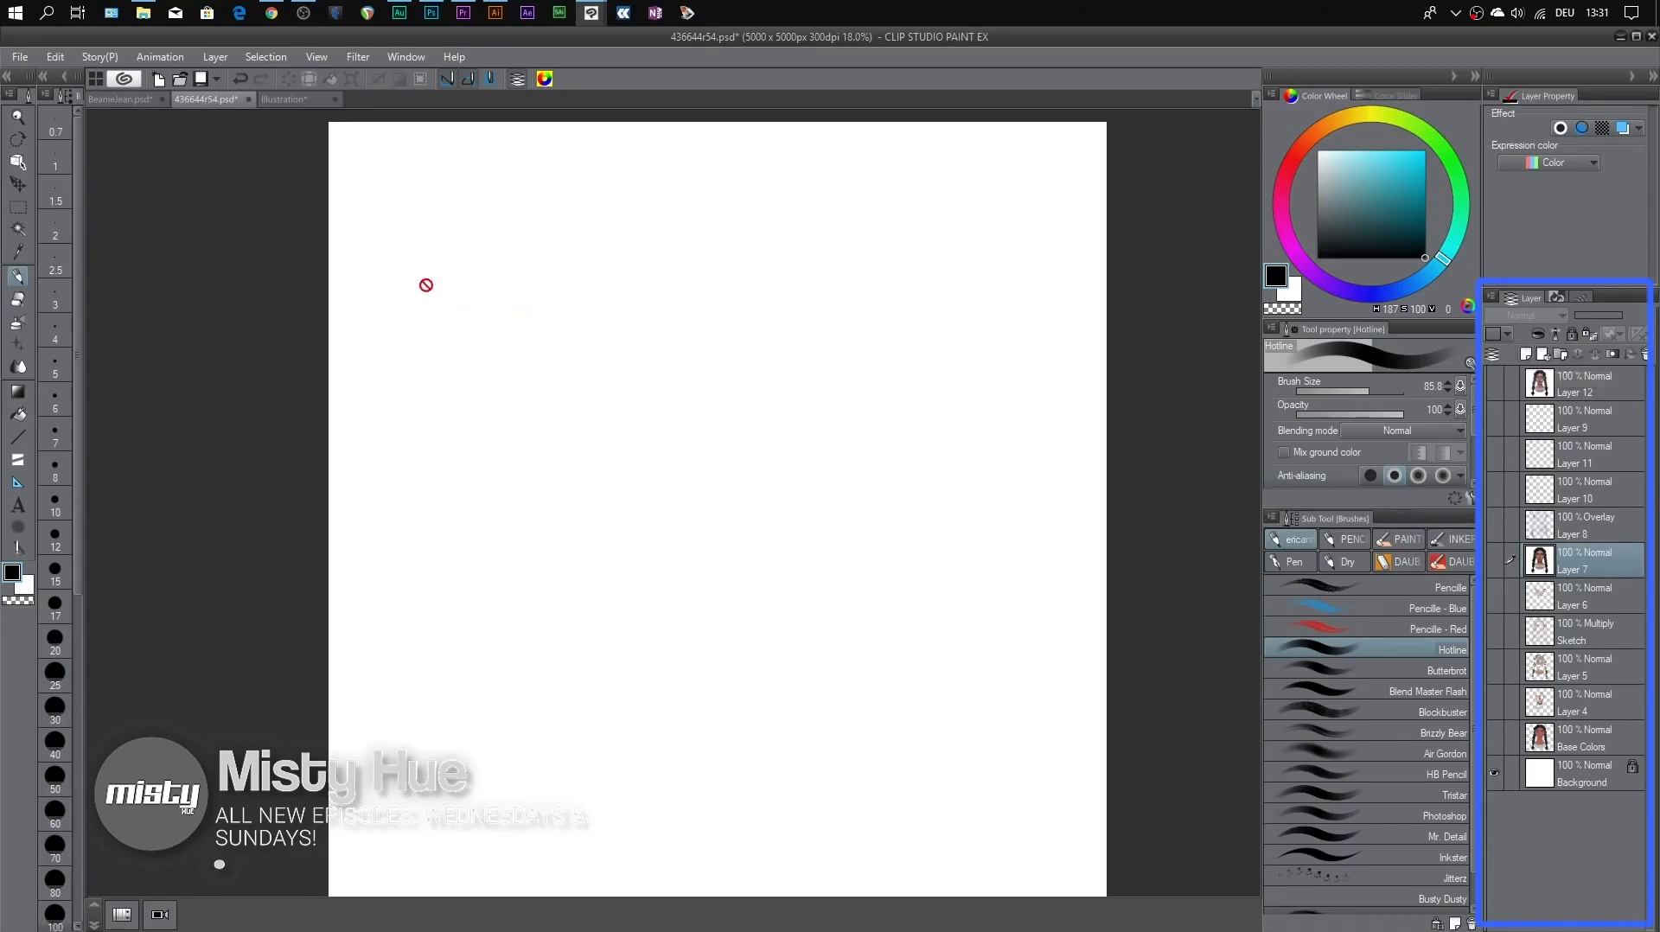
Try adding a raster layer in Normal blending mode above Layer 7, and undo it
{"action": "left_click", "coordinate": [215, 56]}
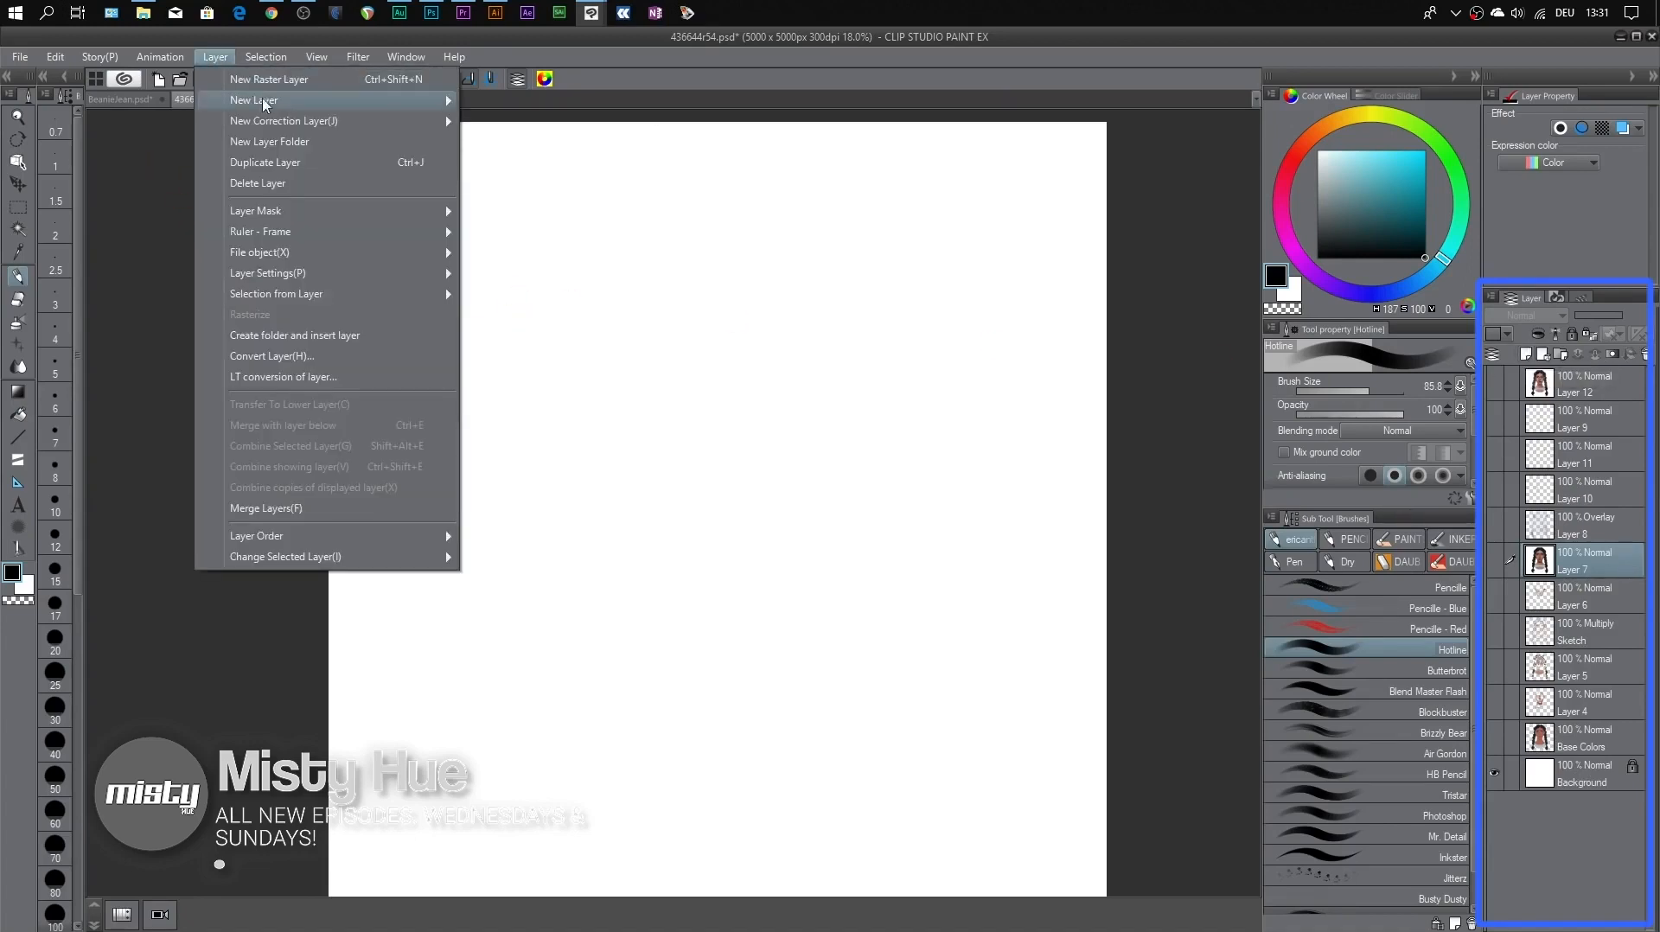
{"action": "mouse_move", "coordinate": [339, 106]}
{"action": "left_click", "coordinate": [519, 103]}
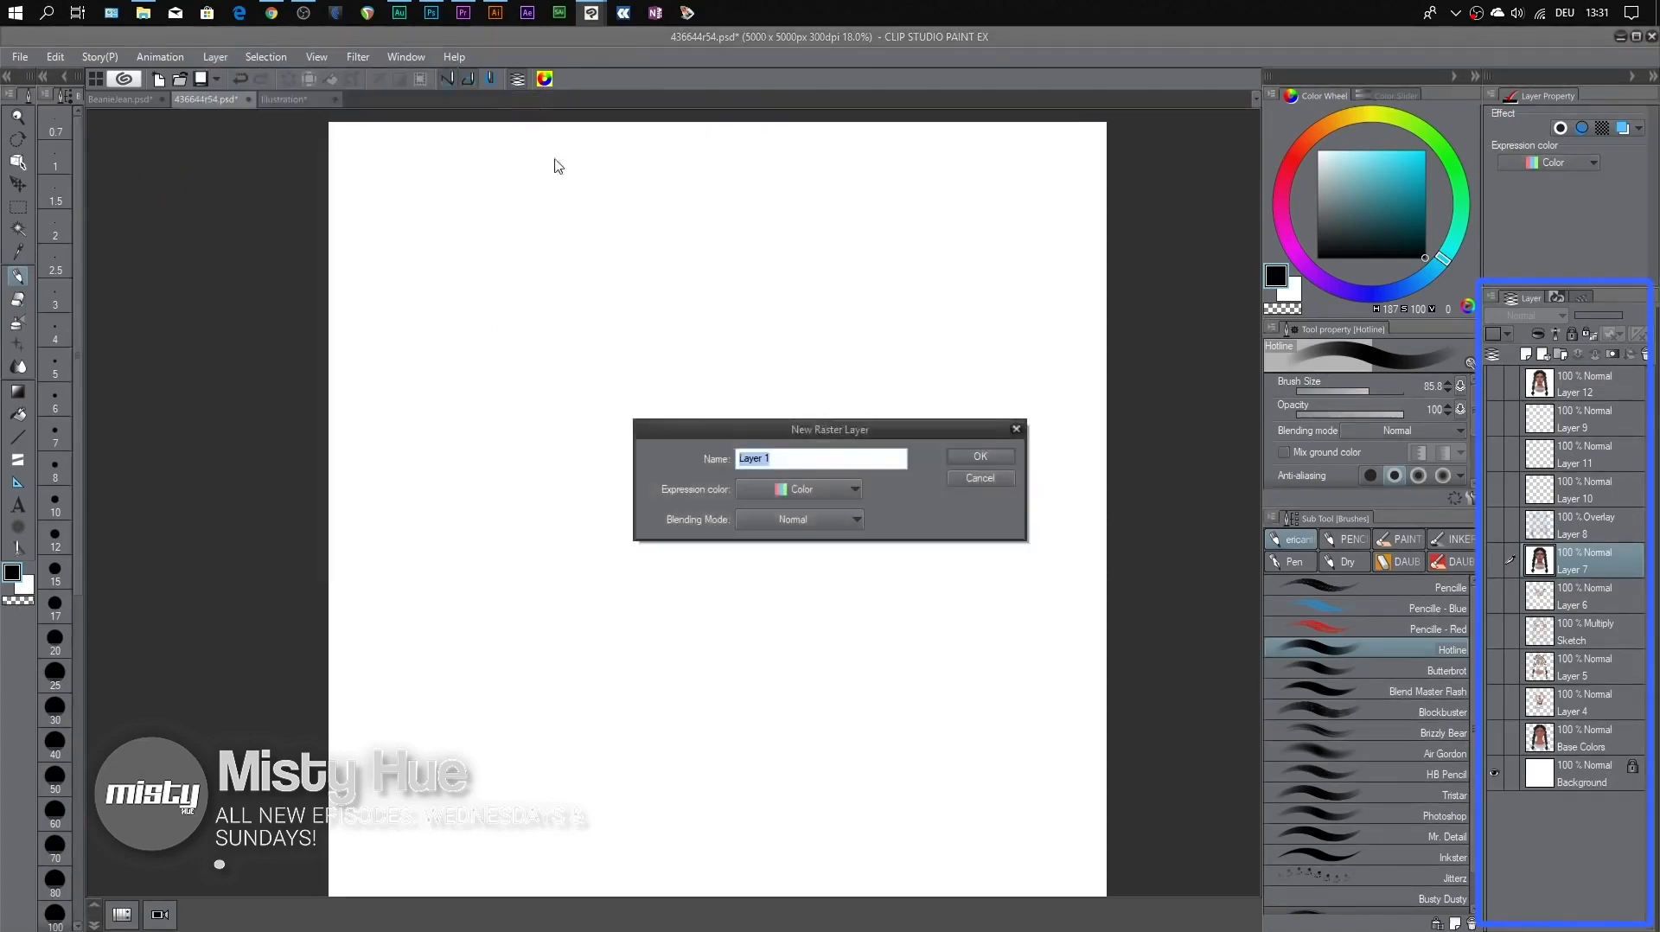
{"action": "left_click", "coordinate": [981, 457]}
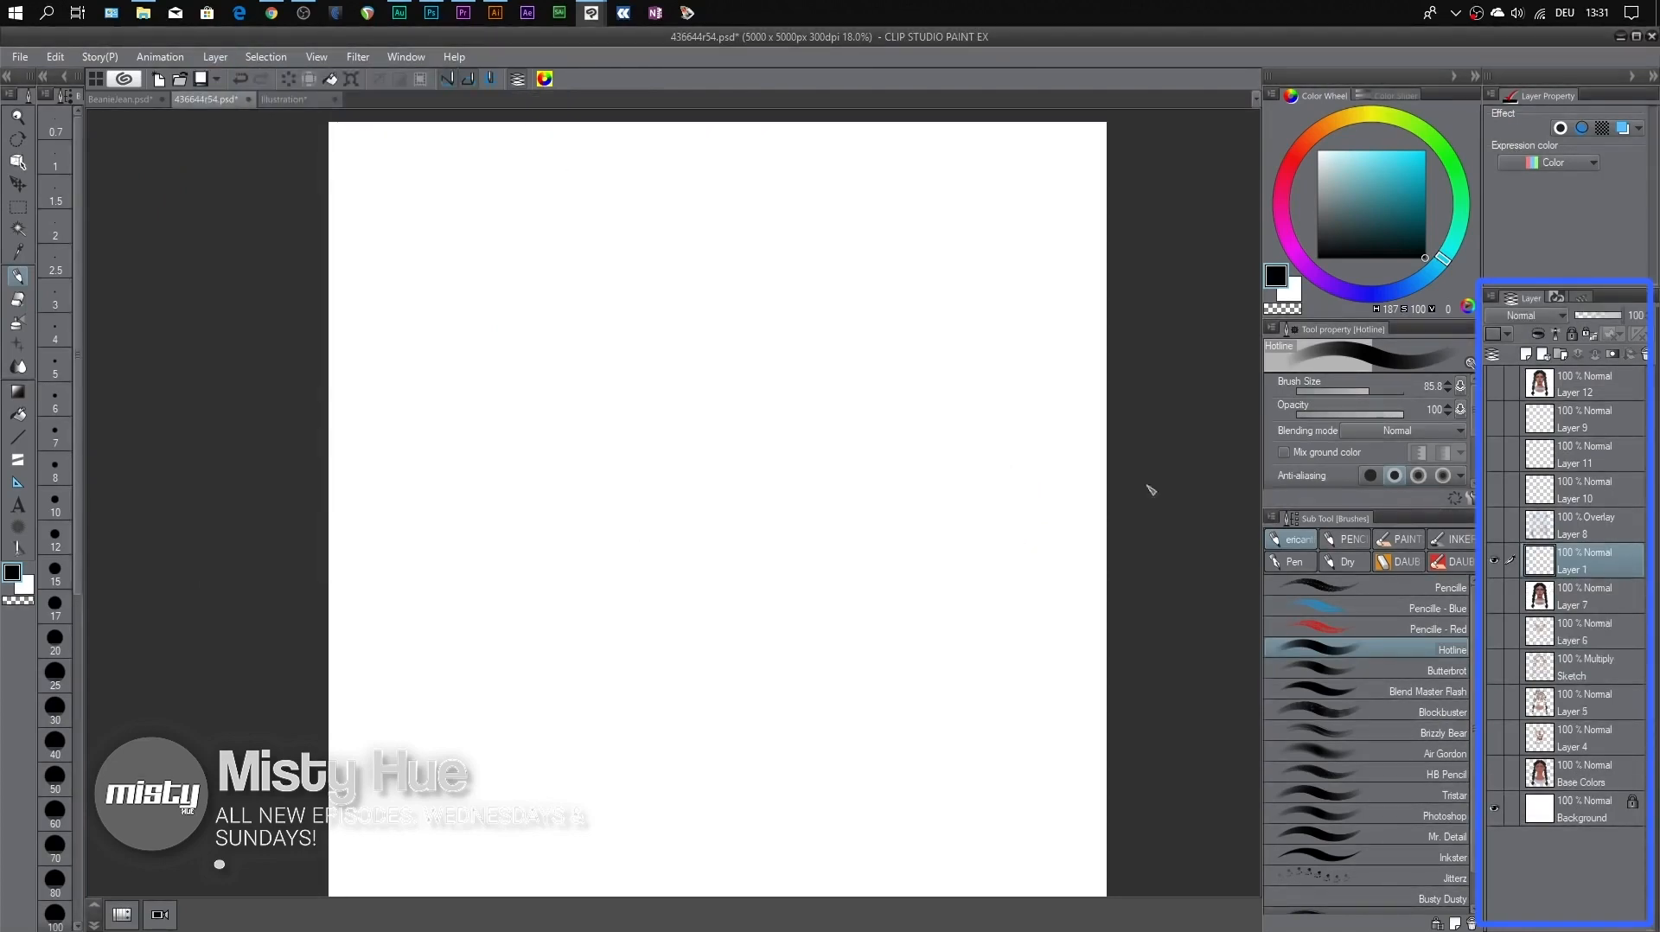
{"action": "key", "text": "ctrl+z"}
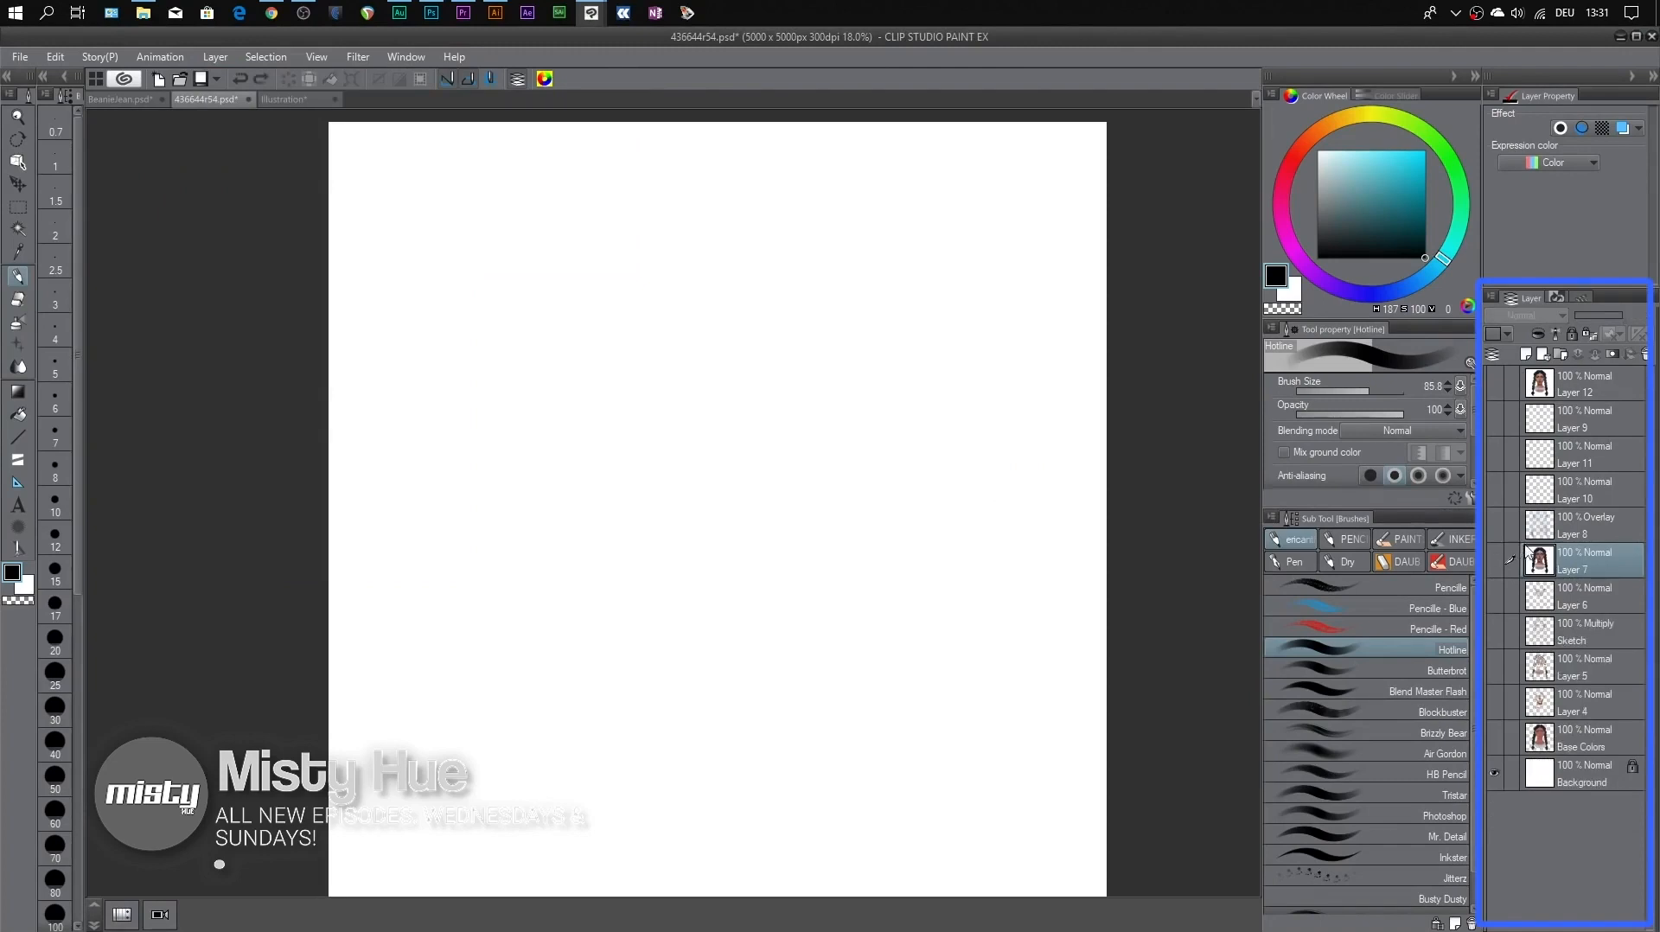
Show and select the Sketch layer, toggling the Background and Sketch visibility off and on to compare
{"action": "left_click", "coordinate": [1496, 636]}
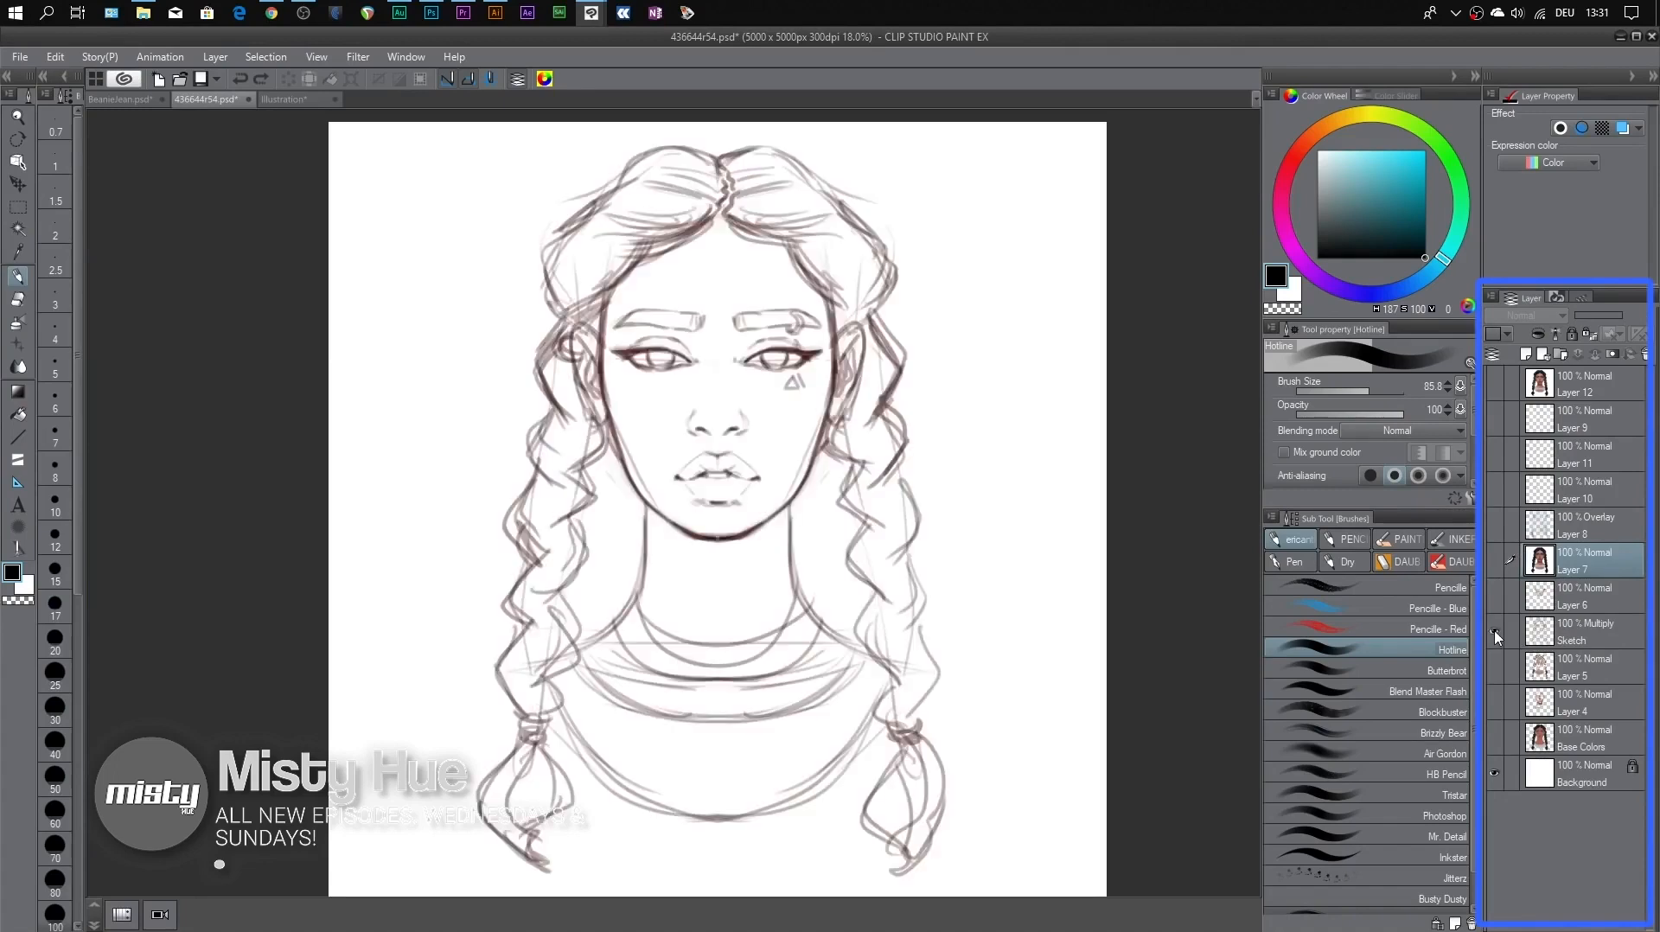
{"action": "left_click", "coordinate": [1618, 639]}
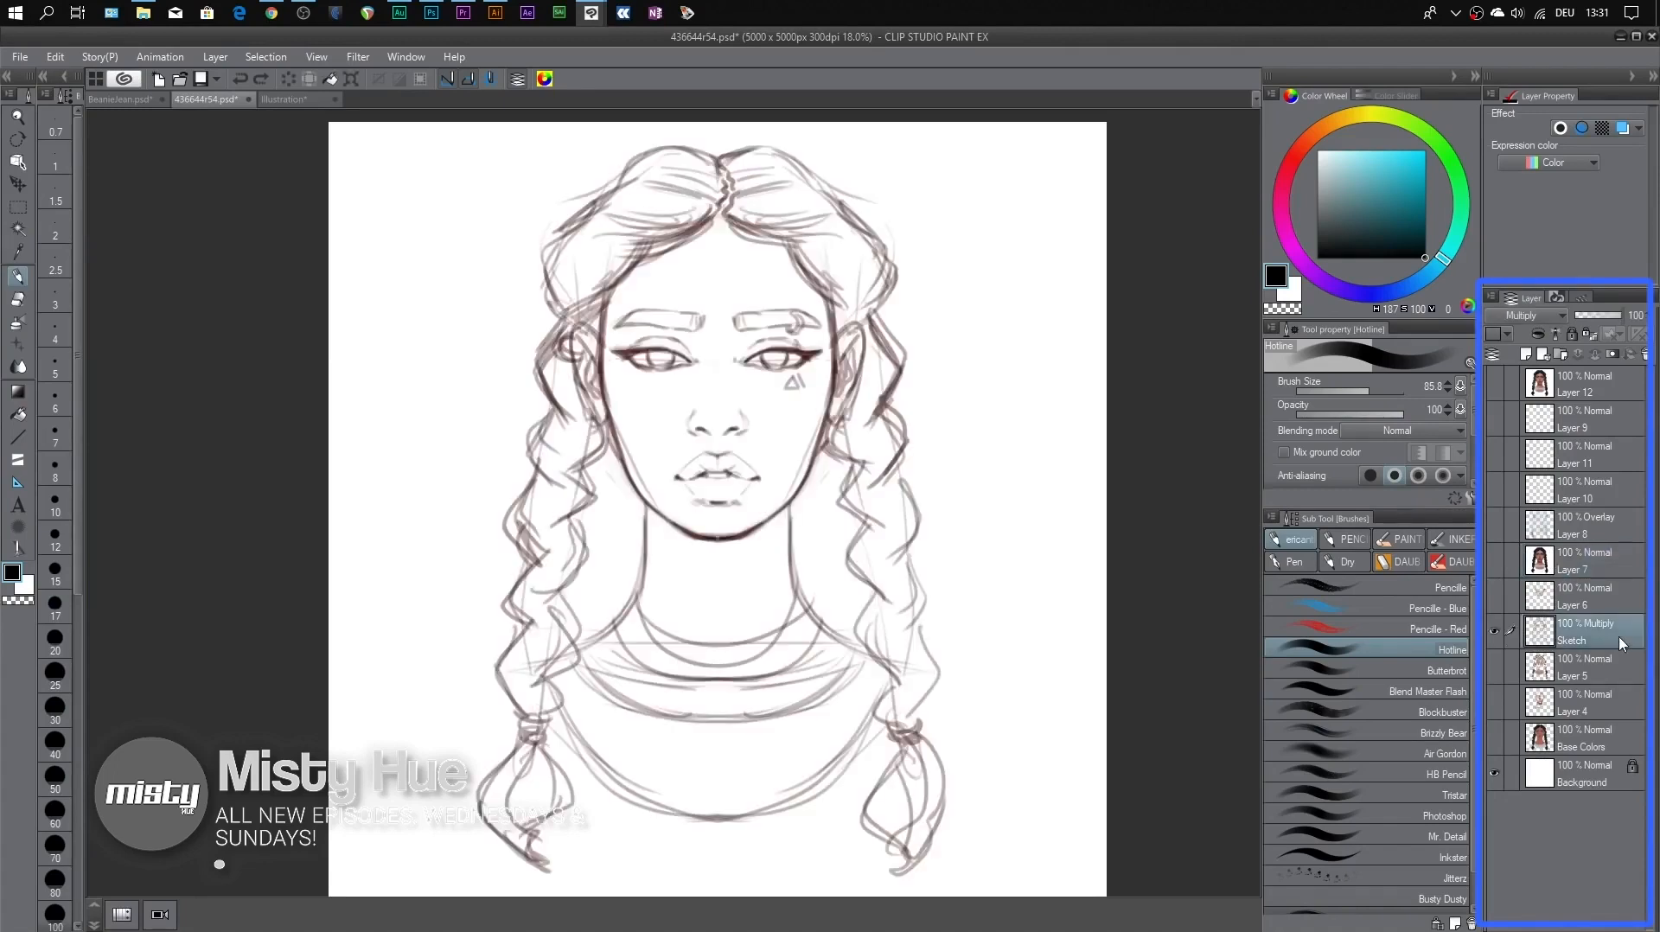
{"action": "left_click", "coordinate": [1495, 773]}
{"action": "left_click", "coordinate": [1495, 774]}
{"action": "left_click", "coordinate": [1495, 632]}
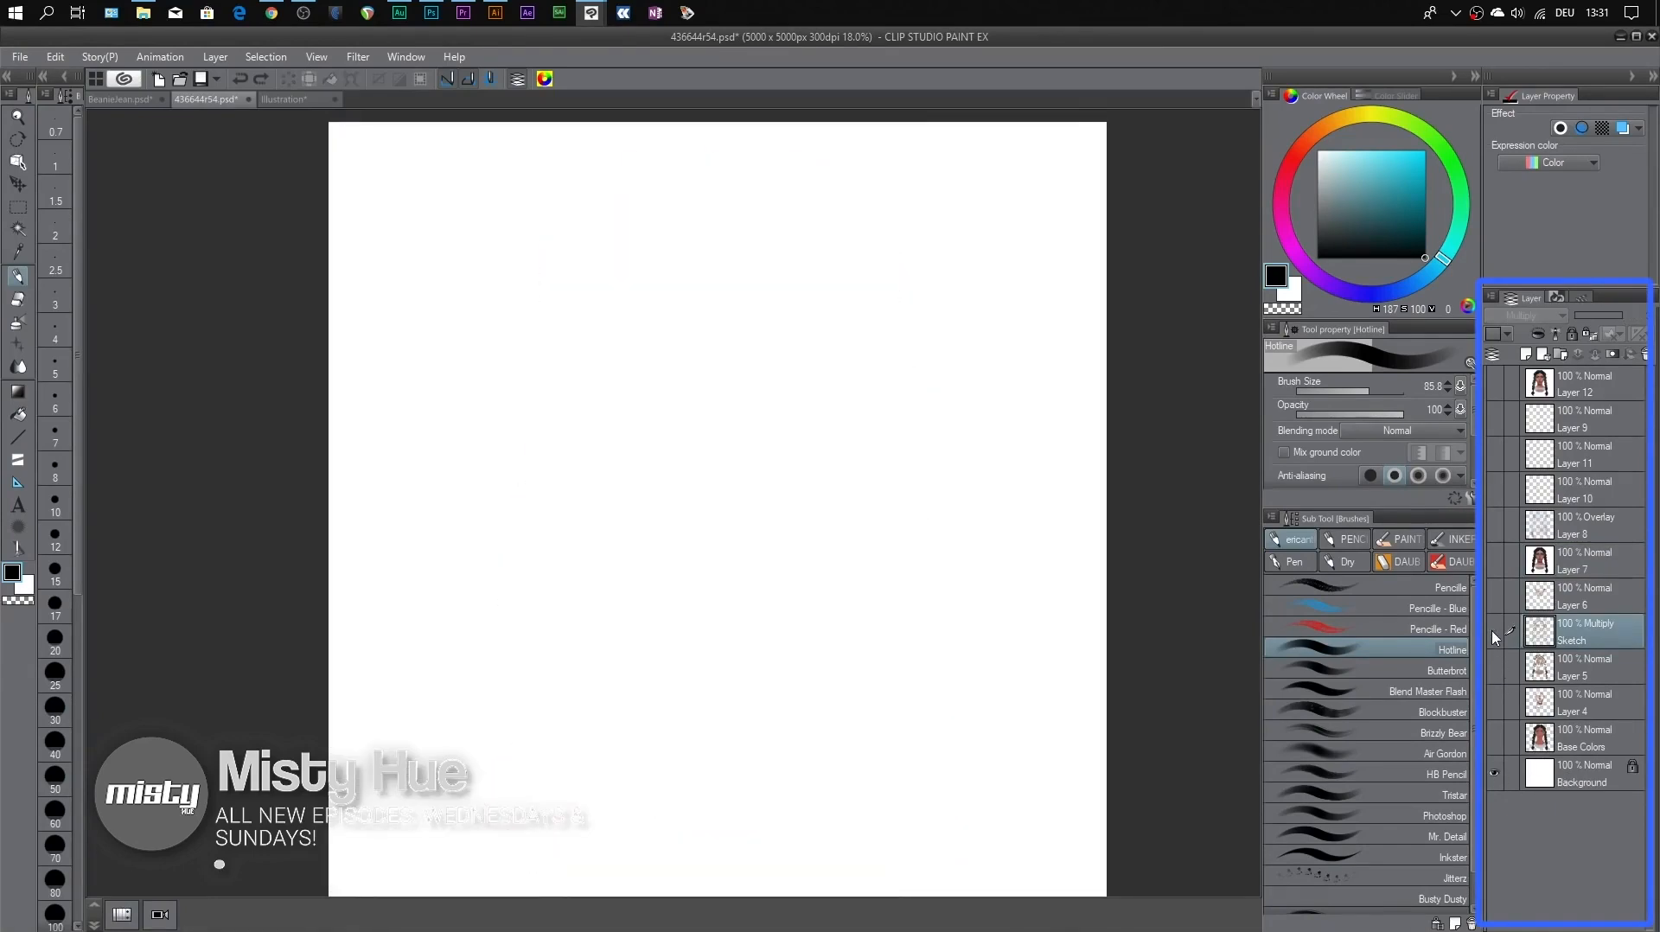
{"action": "left_click", "coordinate": [1494, 632]}
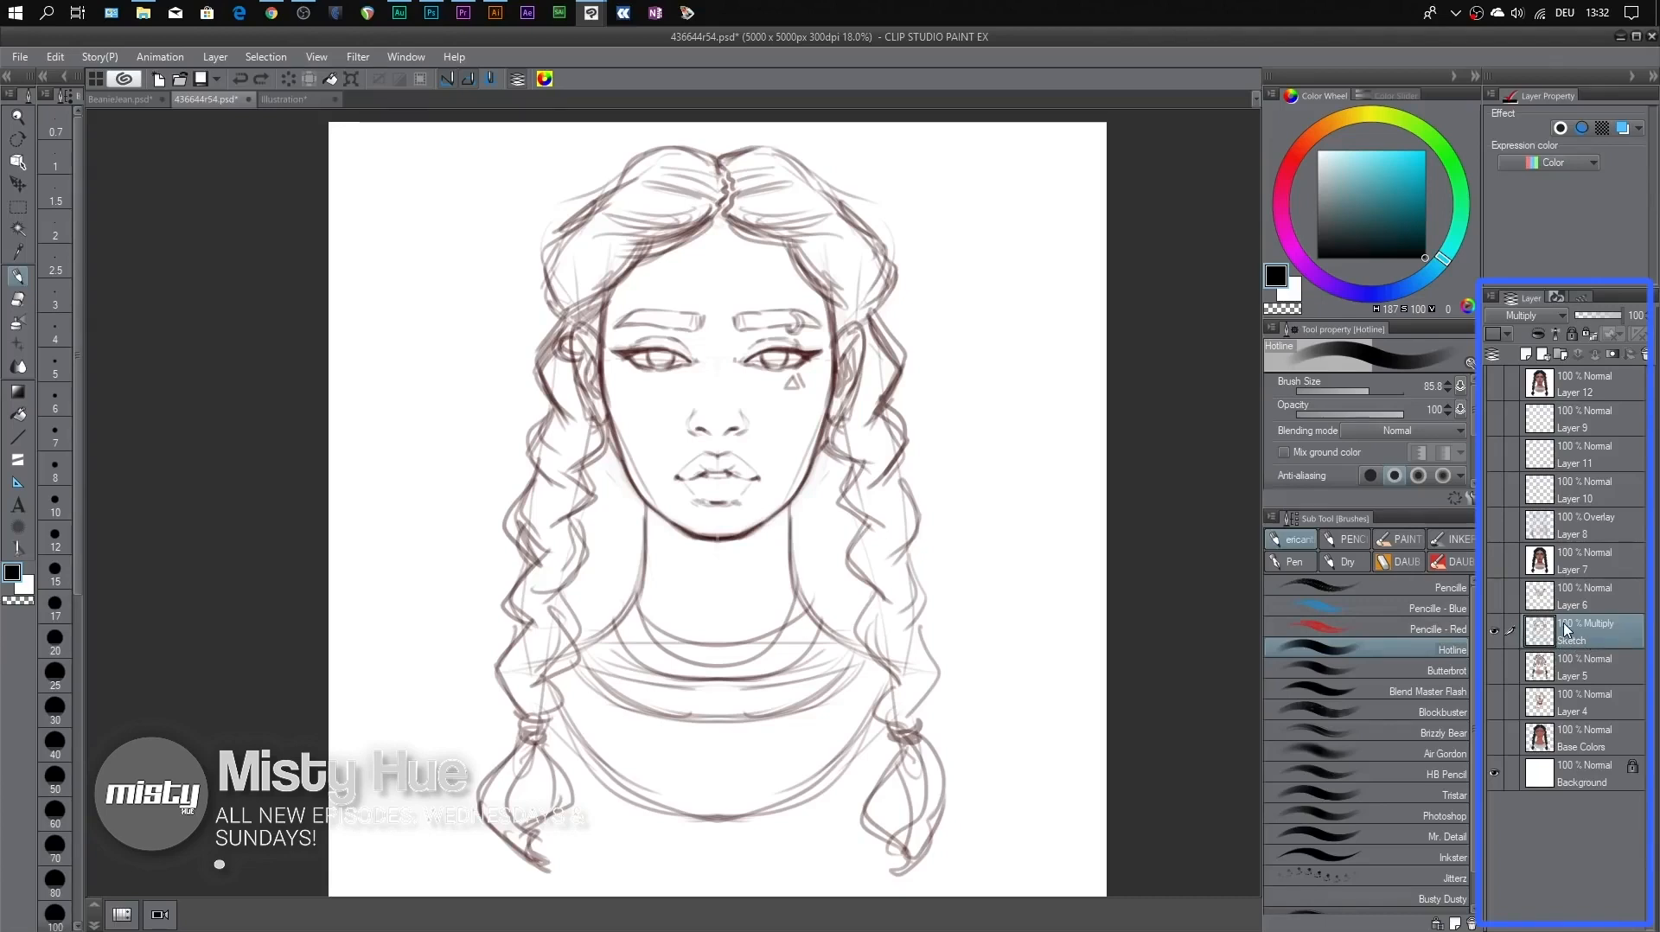
Select the Base Colors layer and show it with Layer 4, toggling Layer 4 to compare the first shading
{"action": "left_click", "coordinate": [1558, 749]}
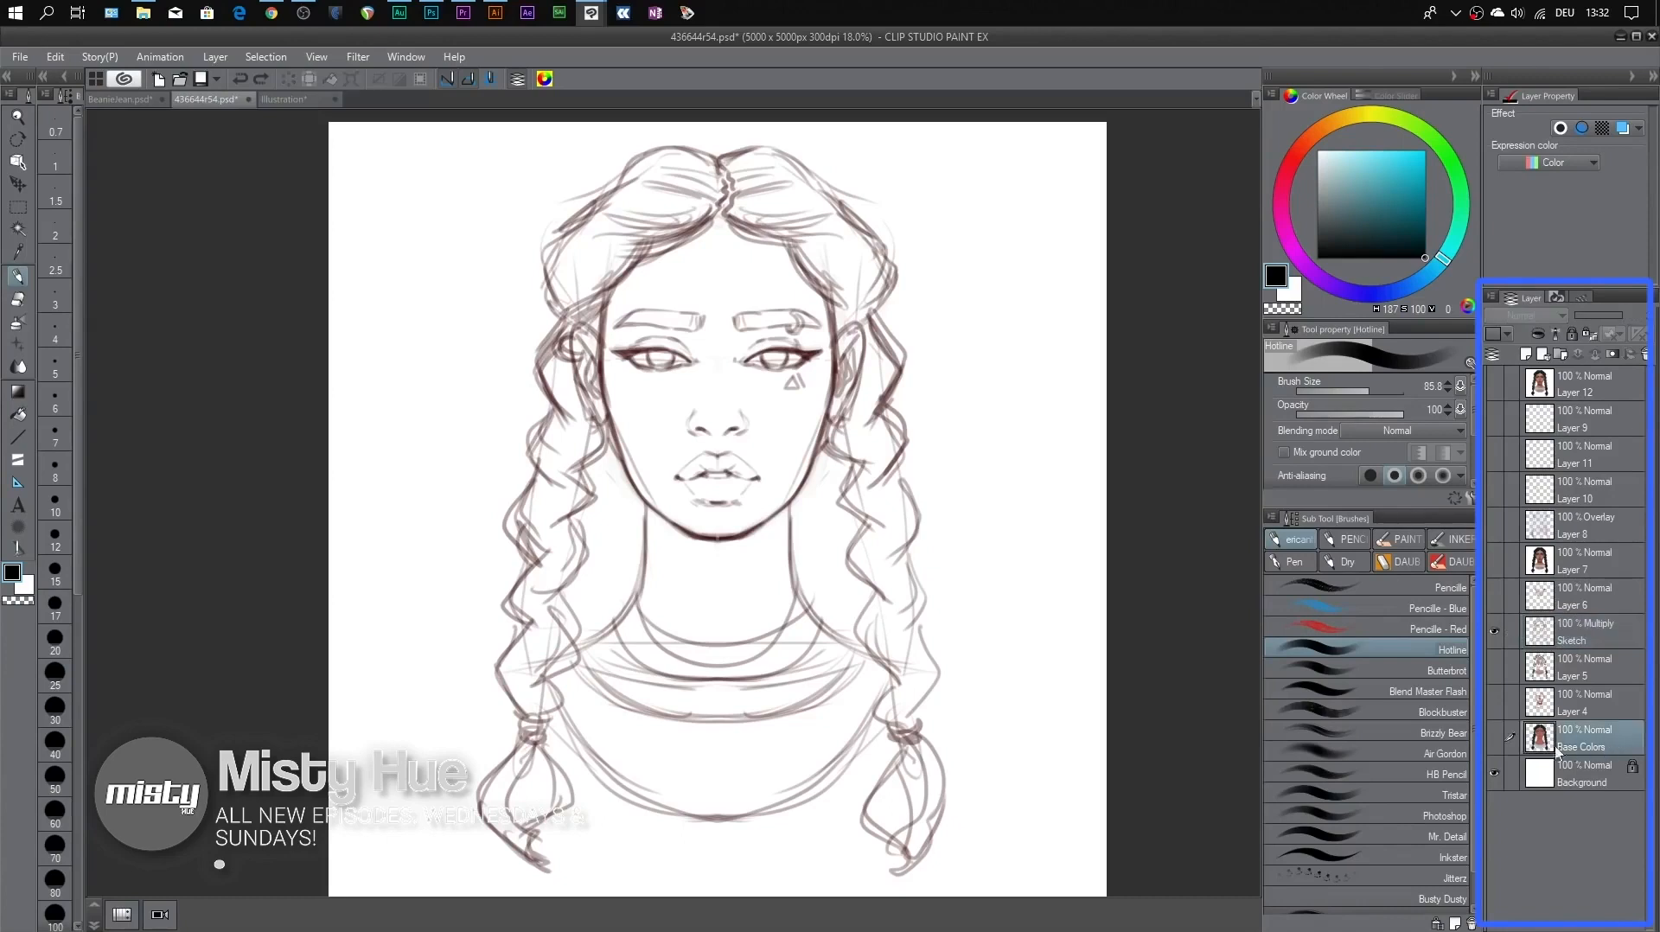
{"action": "left_click", "coordinate": [1494, 737]}
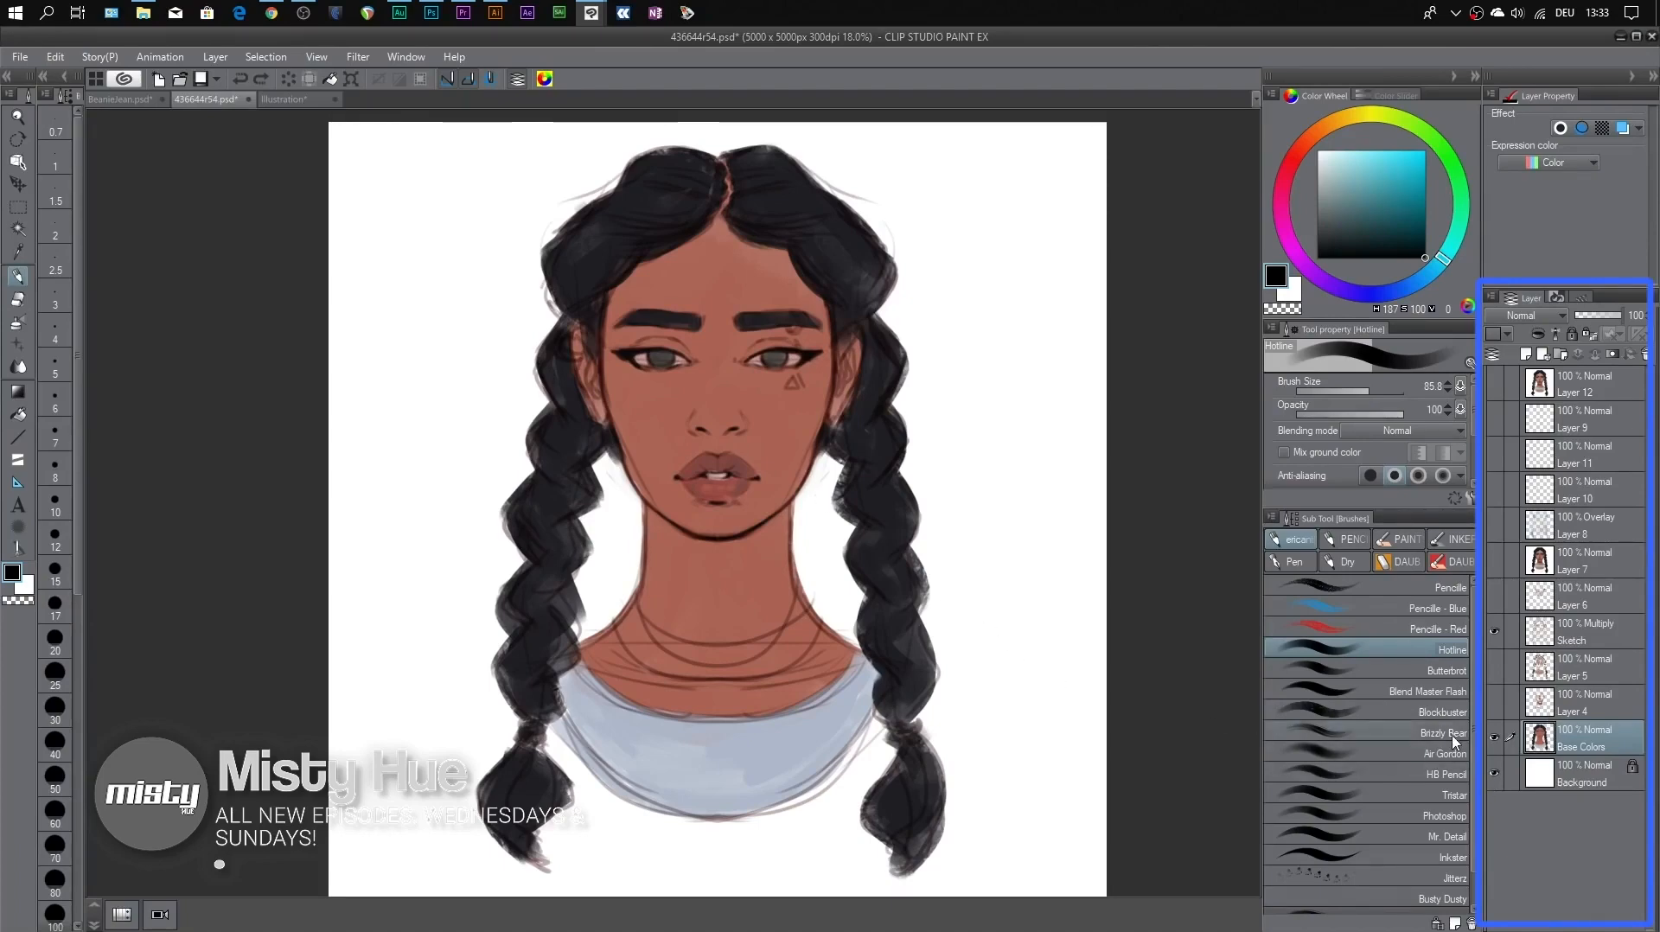
{"action": "left_click", "coordinate": [1495, 703]}
{"action": "left_click", "coordinate": [1495, 702]}
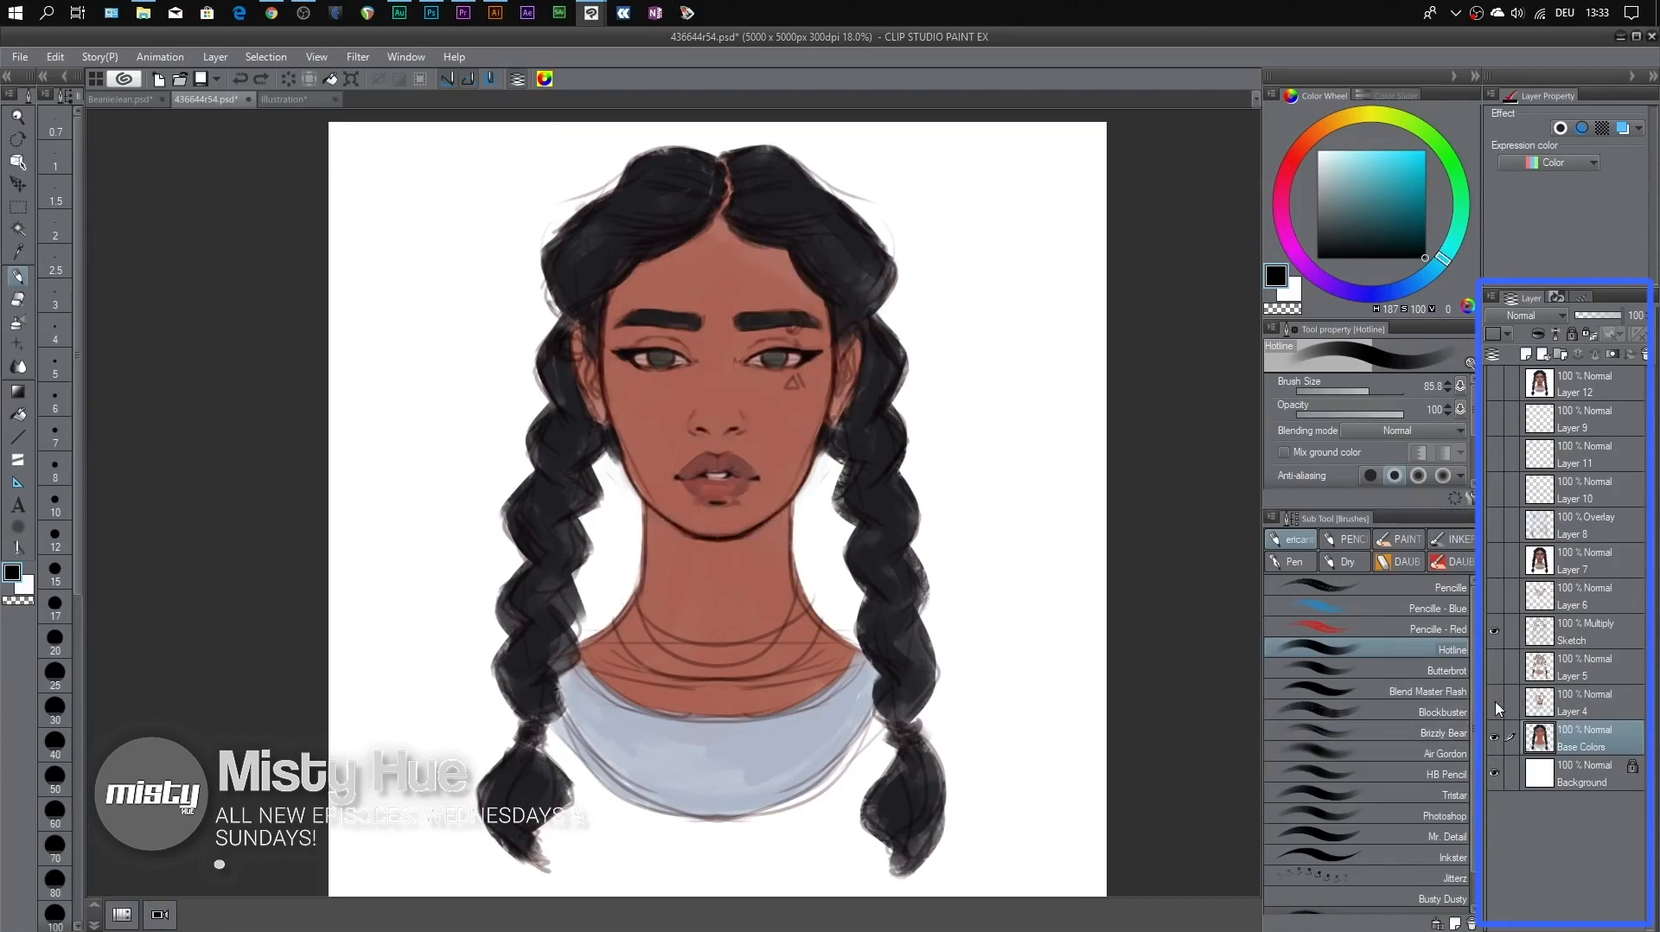
{"action": "left_click", "coordinate": [1495, 702]}
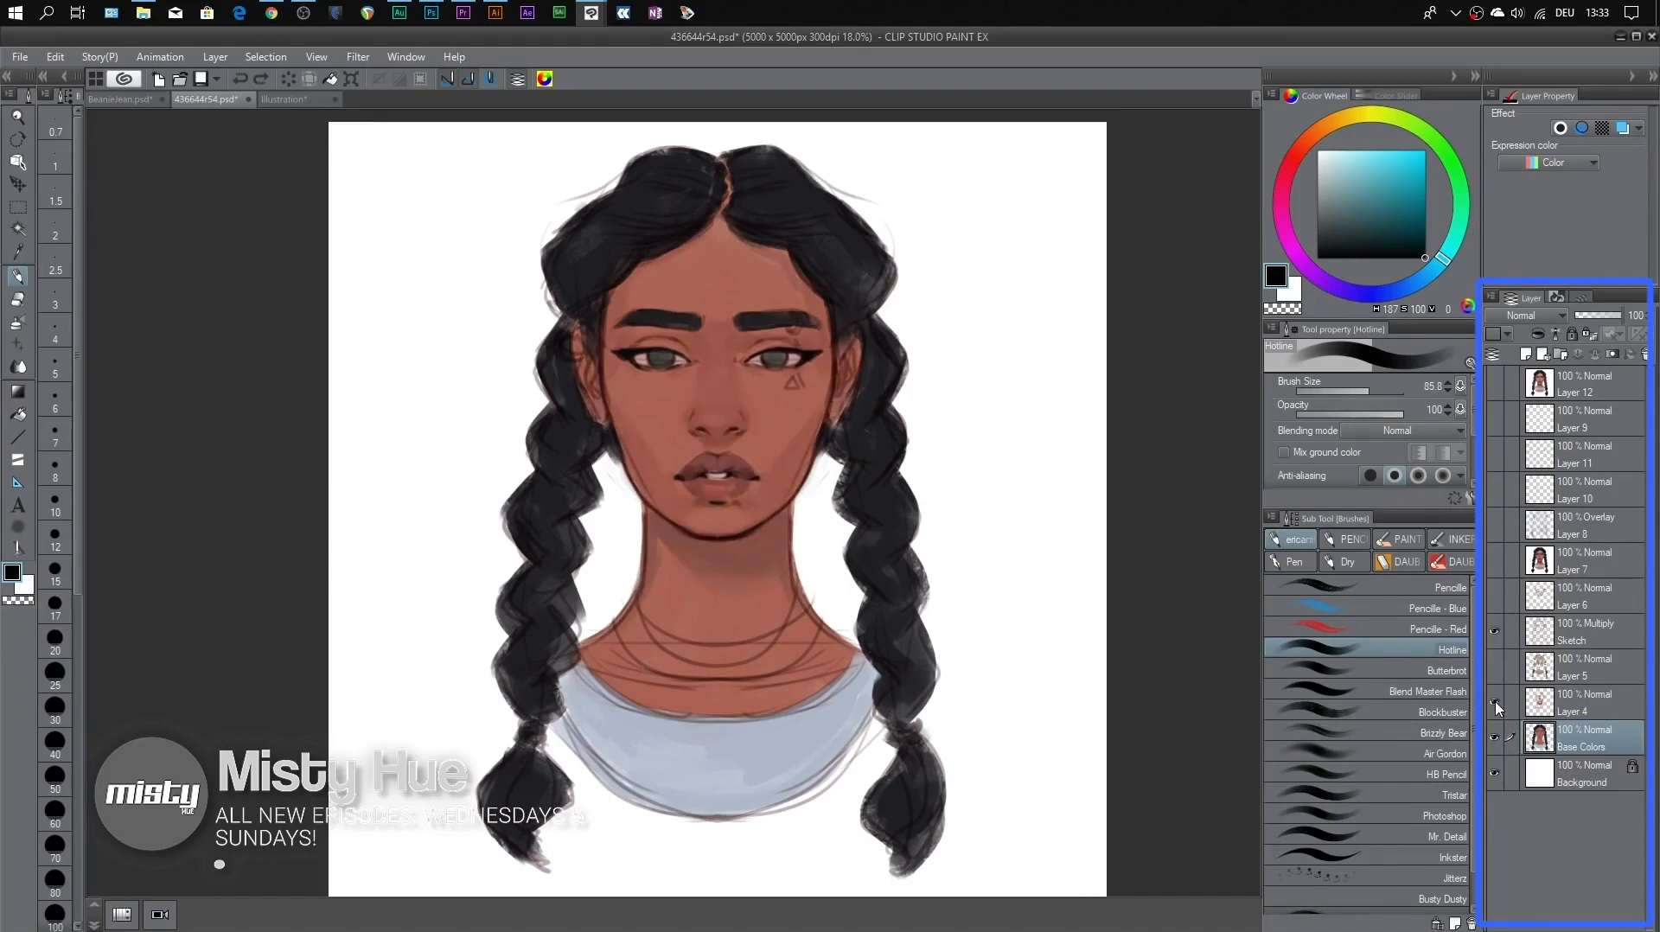
Show Layer 5 beneath the sketch, toggling its visibility to compare the rendered shading
{"action": "left_click", "coordinate": [1495, 667]}
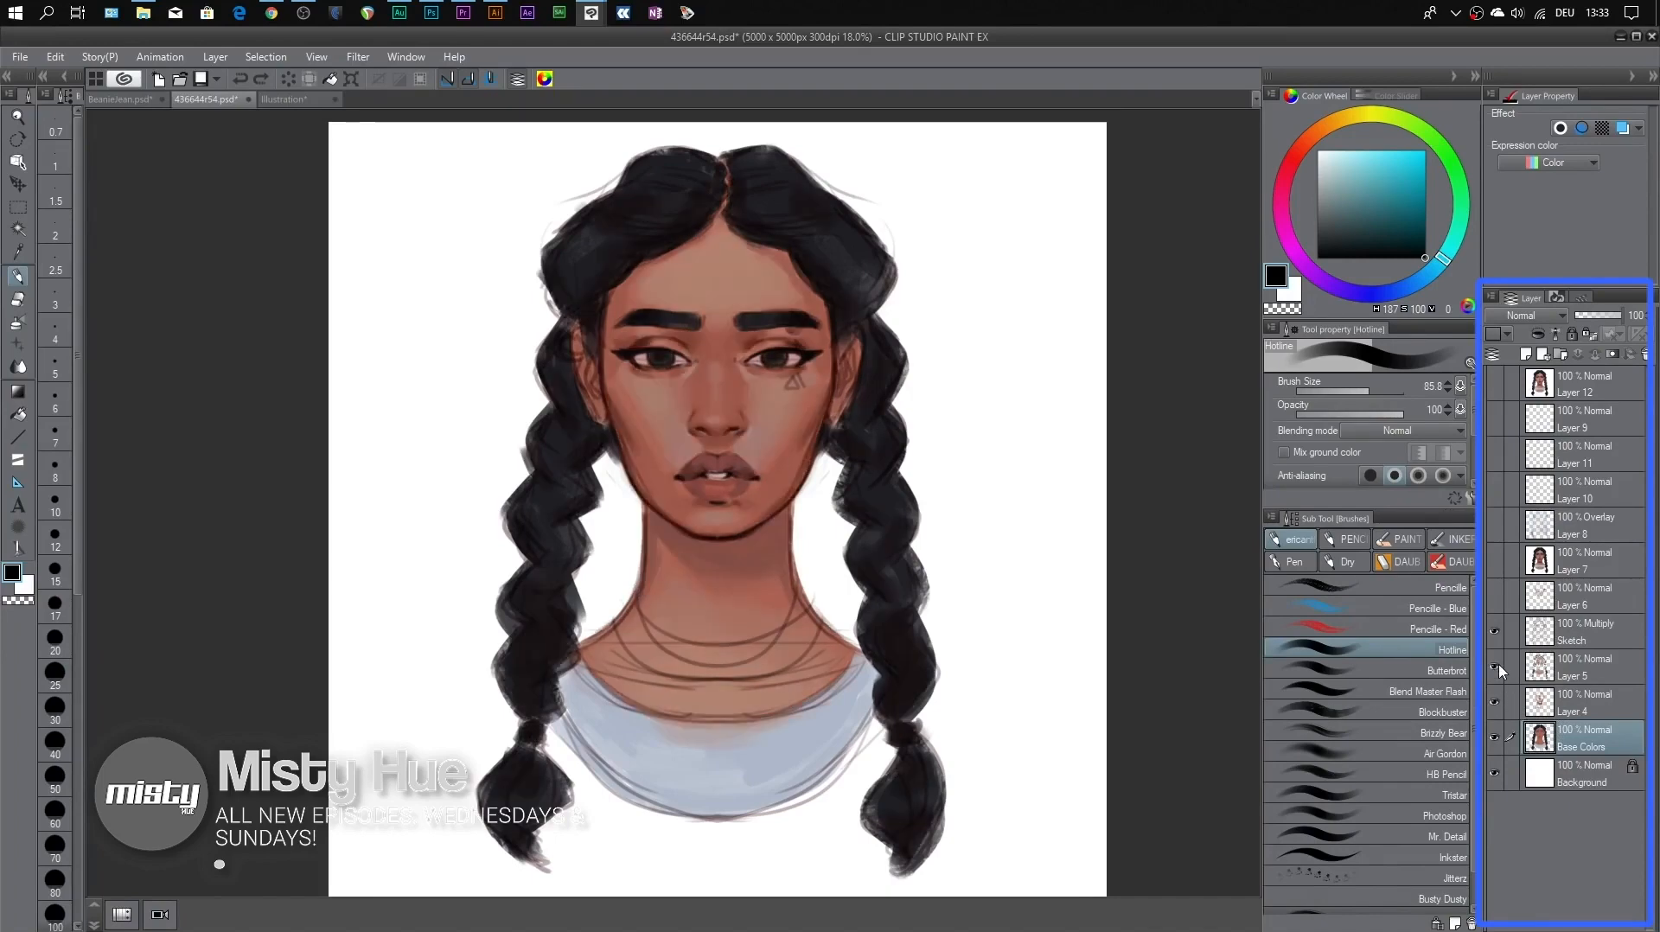
{"action": "left_click", "coordinate": [1497, 667]}
{"action": "left_click", "coordinate": [1496, 668]}
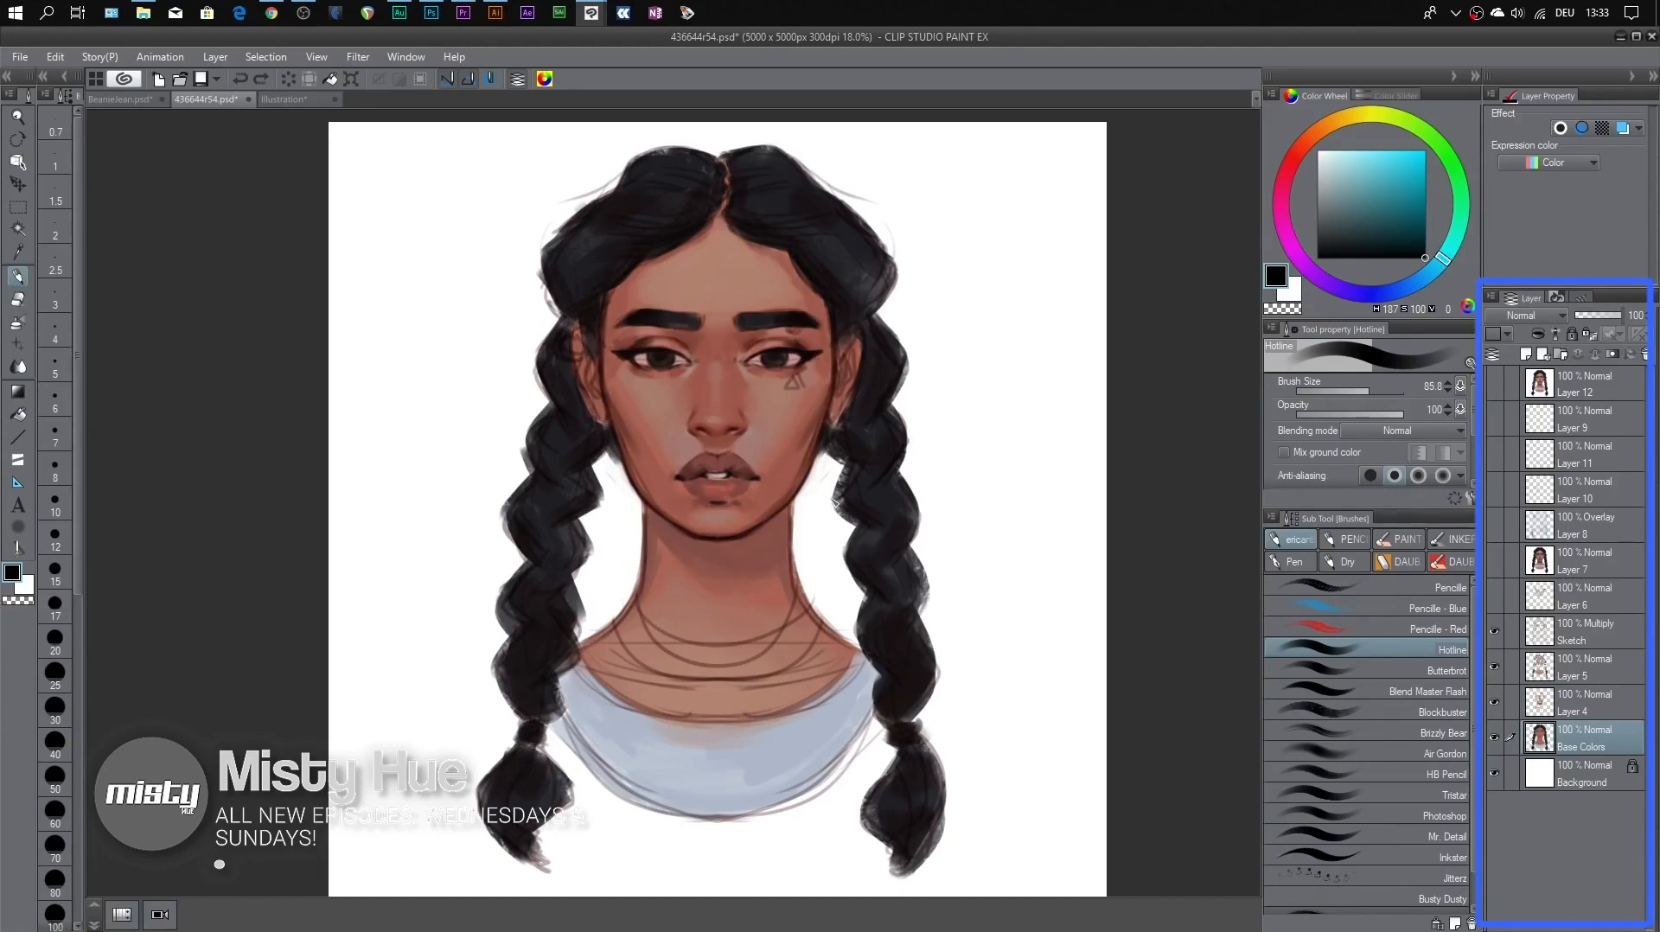
Keep the Sketch layer selected and show Layer 6 above it, toggling both layers' visibility to compare
{"action": "left_click", "coordinate": [1598, 626]}
{"action": "left_click", "coordinate": [1601, 608]}
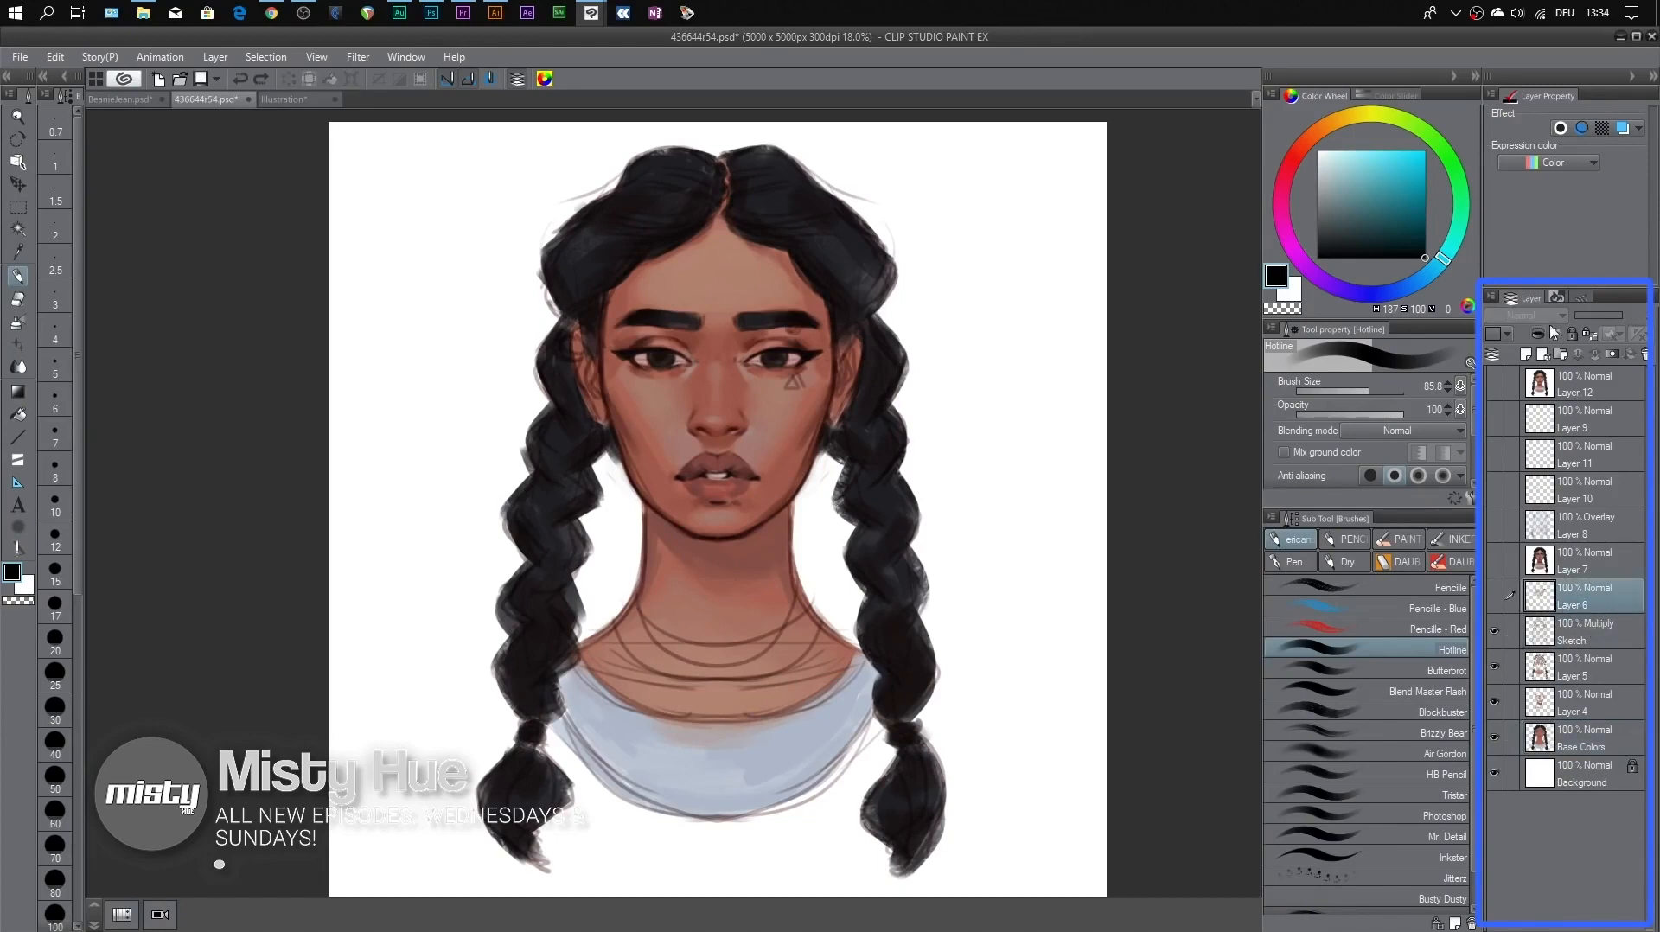
{"action": "left_click", "coordinate": [1630, 640]}
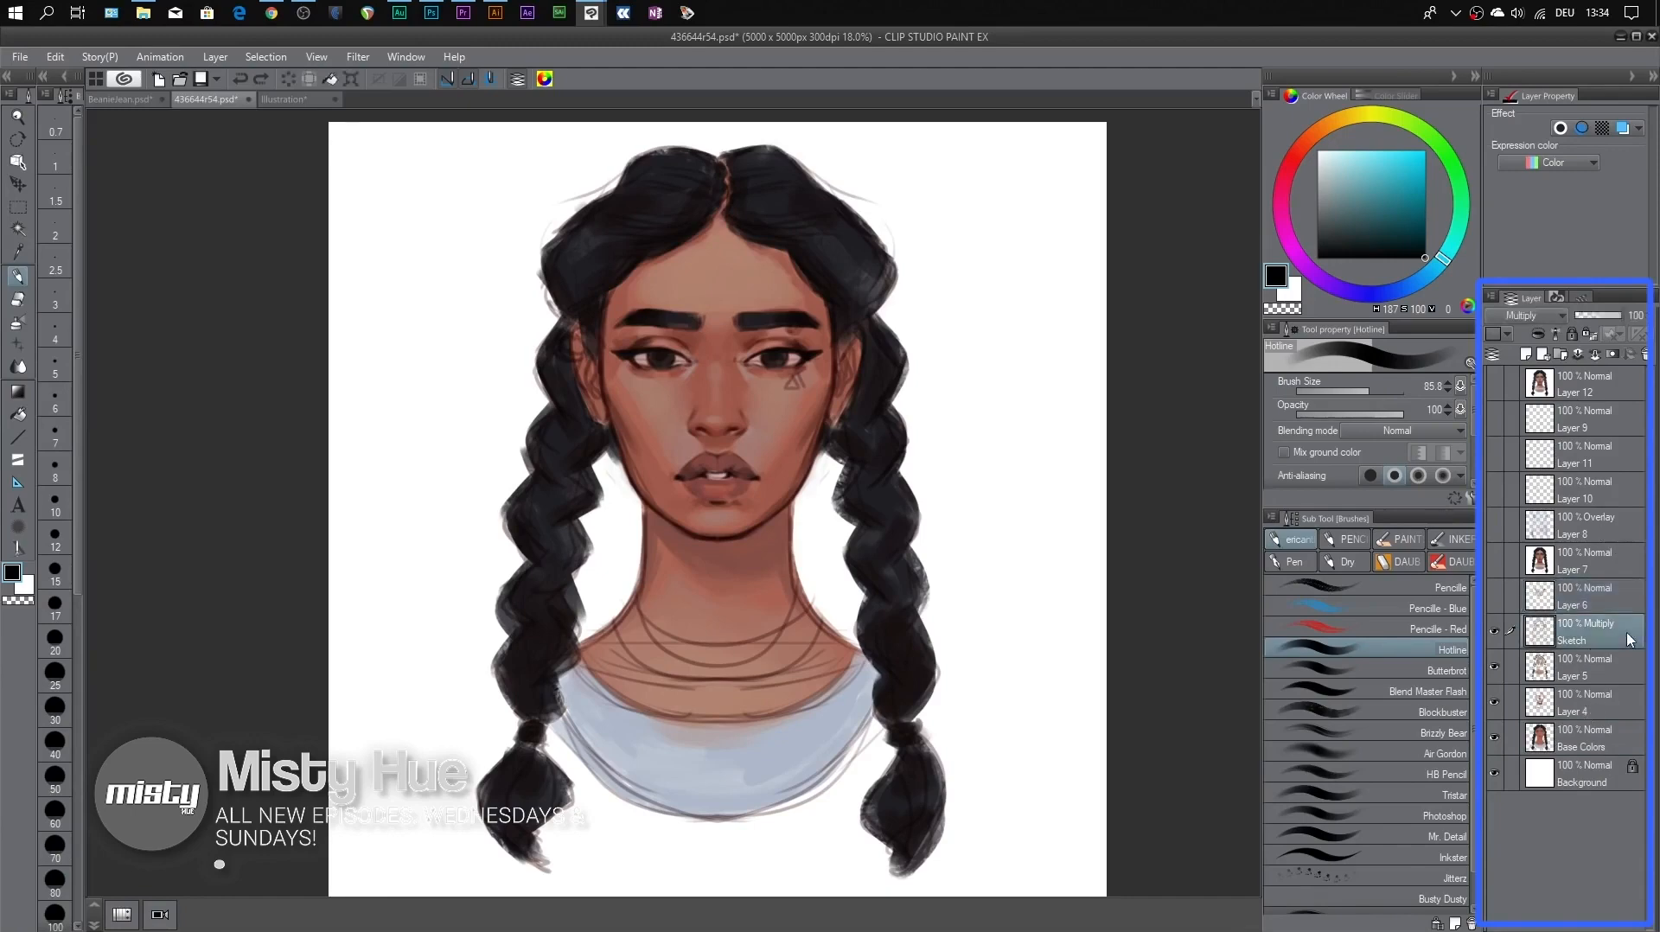
{"action": "left_click", "coordinate": [1495, 632]}
{"action": "left_click", "coordinate": [1495, 632]}
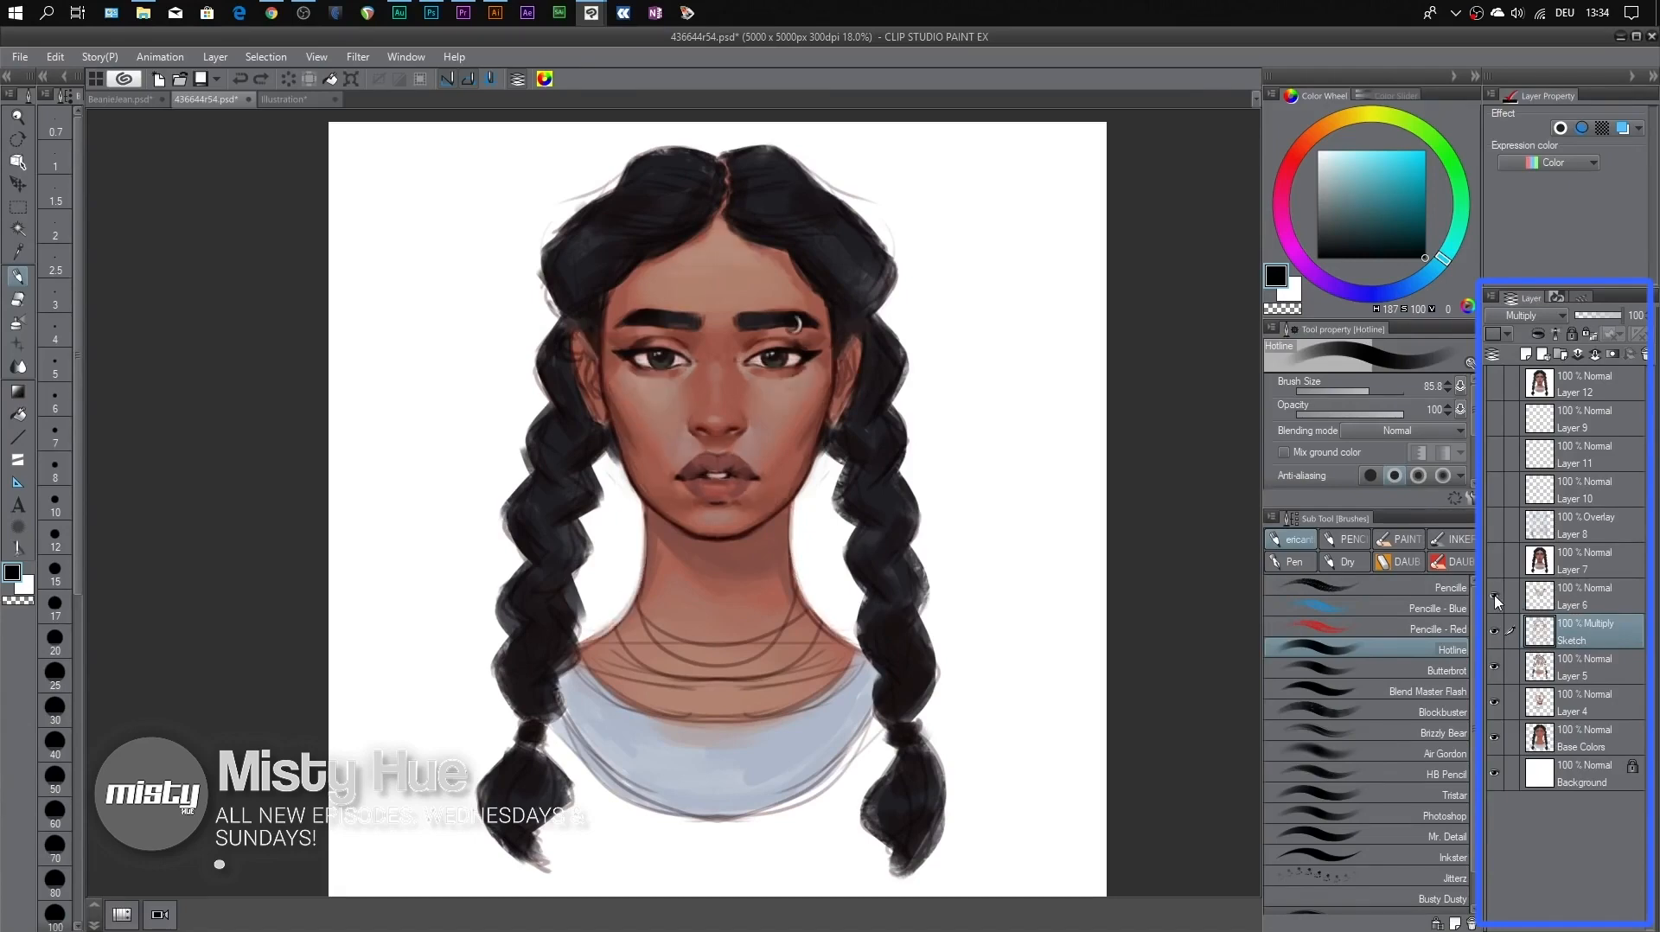
{"action": "left_click", "coordinate": [1496, 596]}
{"action": "left_click", "coordinate": [1495, 596]}
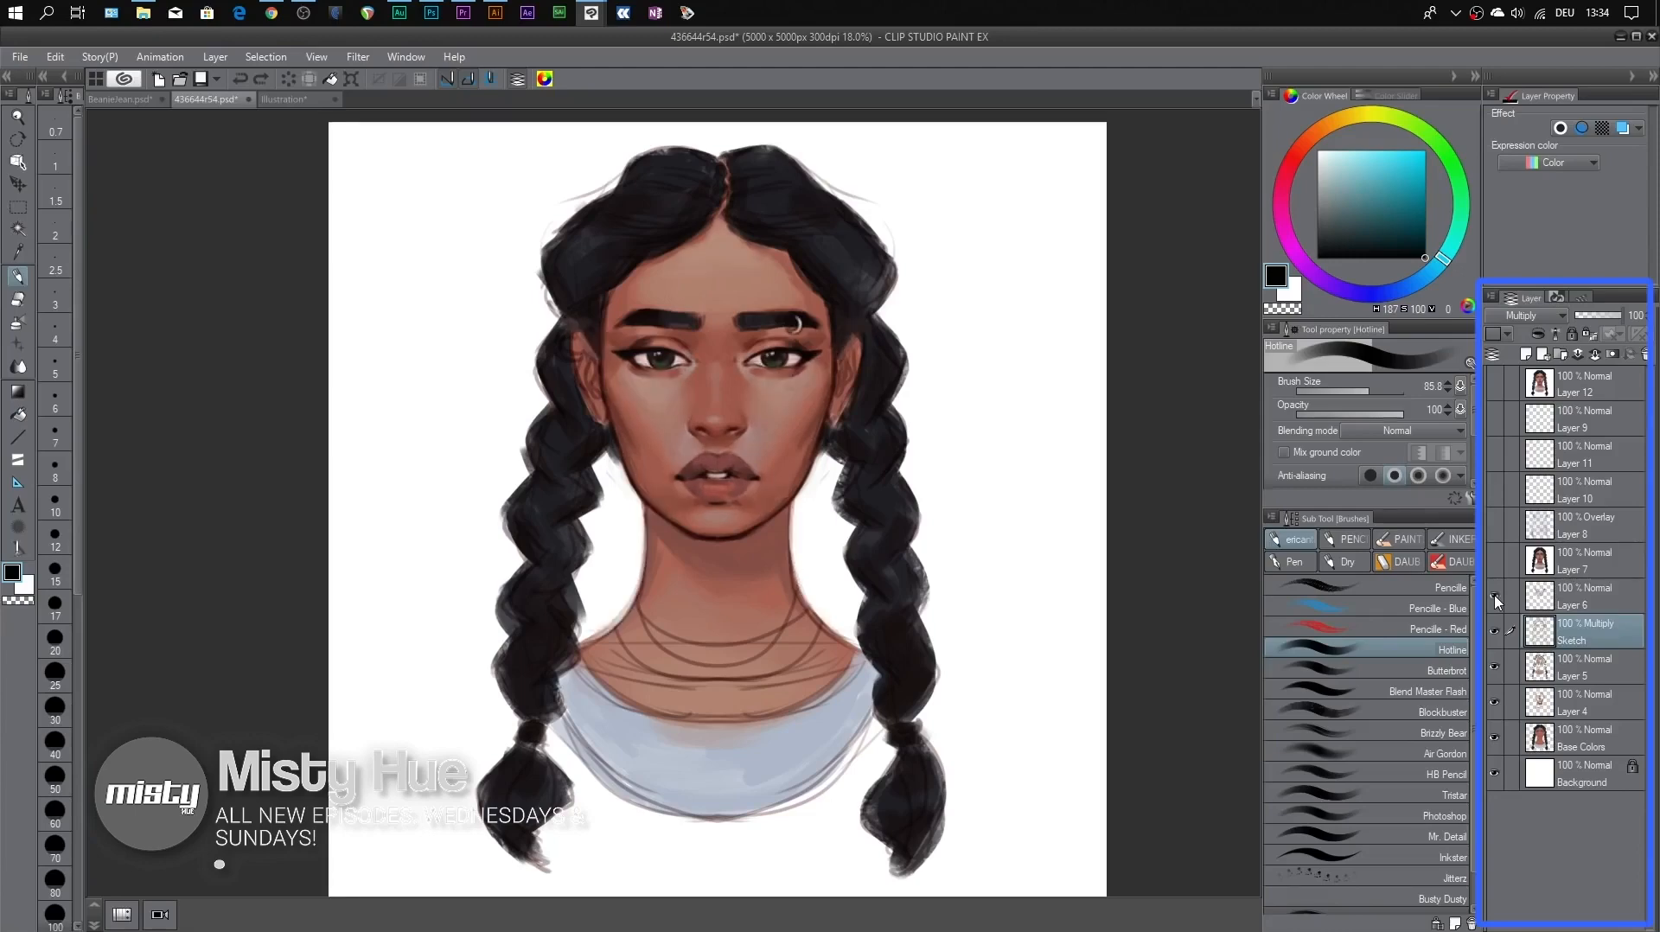
Examine the face up close with Layer 6 toggled off and on, leaving Layer 6 hidden
{"action": "scroll", "coordinate": [941, 467], "scroll_direction": "up", "scroll_amount": 3}
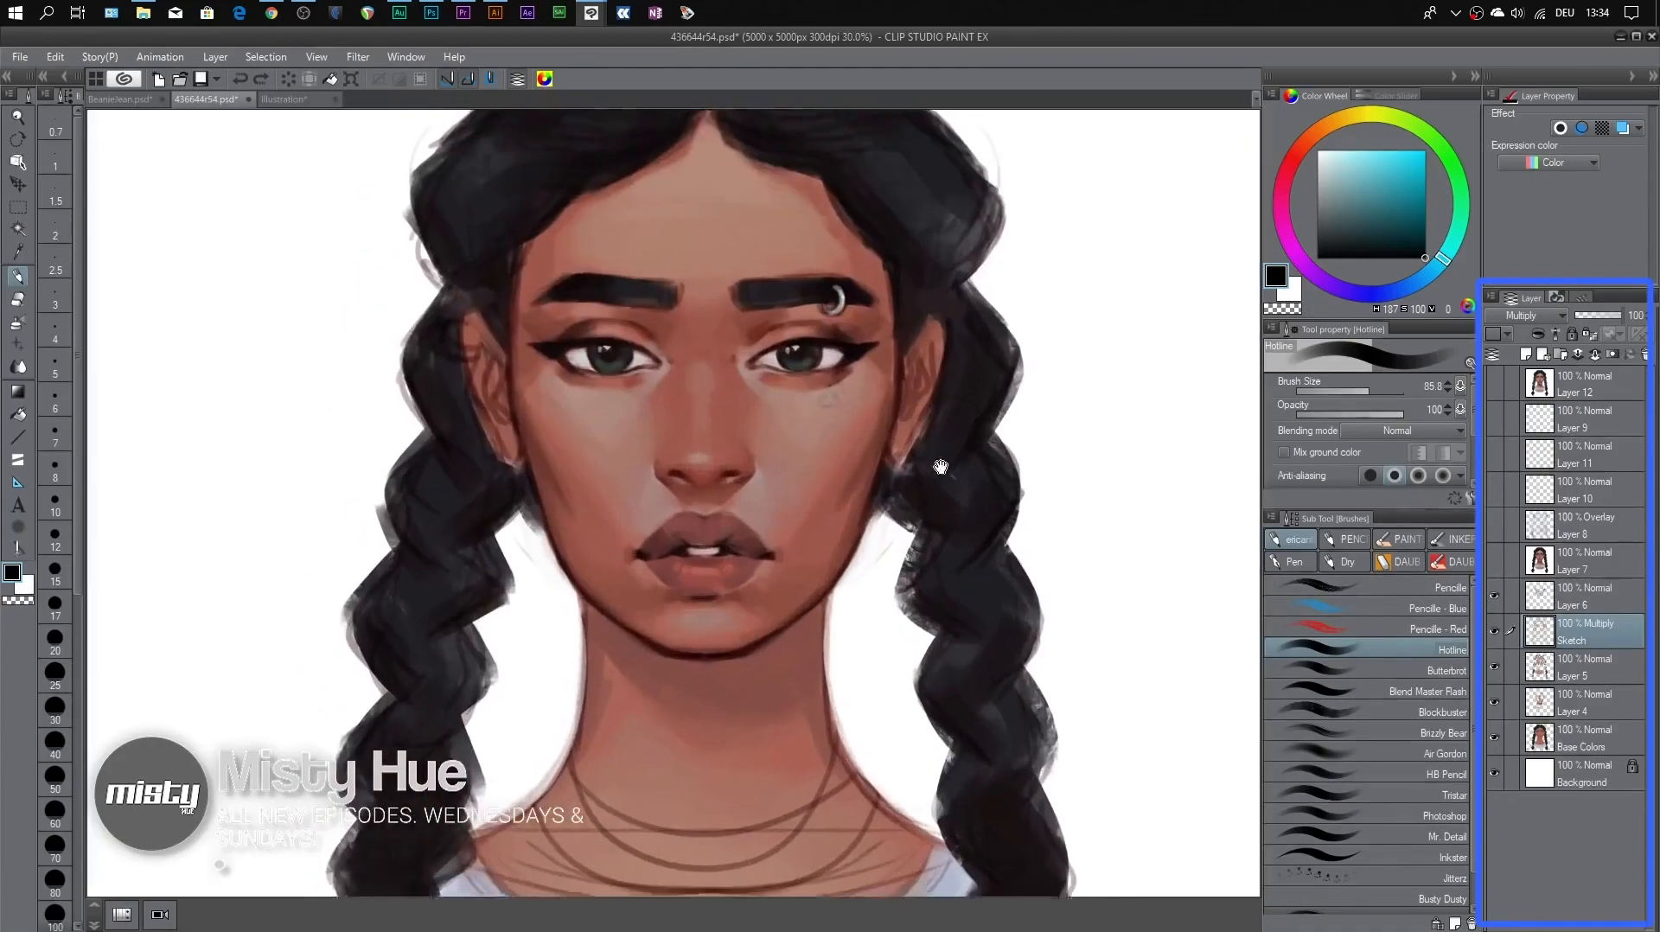
{"action": "left_click_drag", "start_coordinate": [941, 467], "coordinate": [975, 446]}
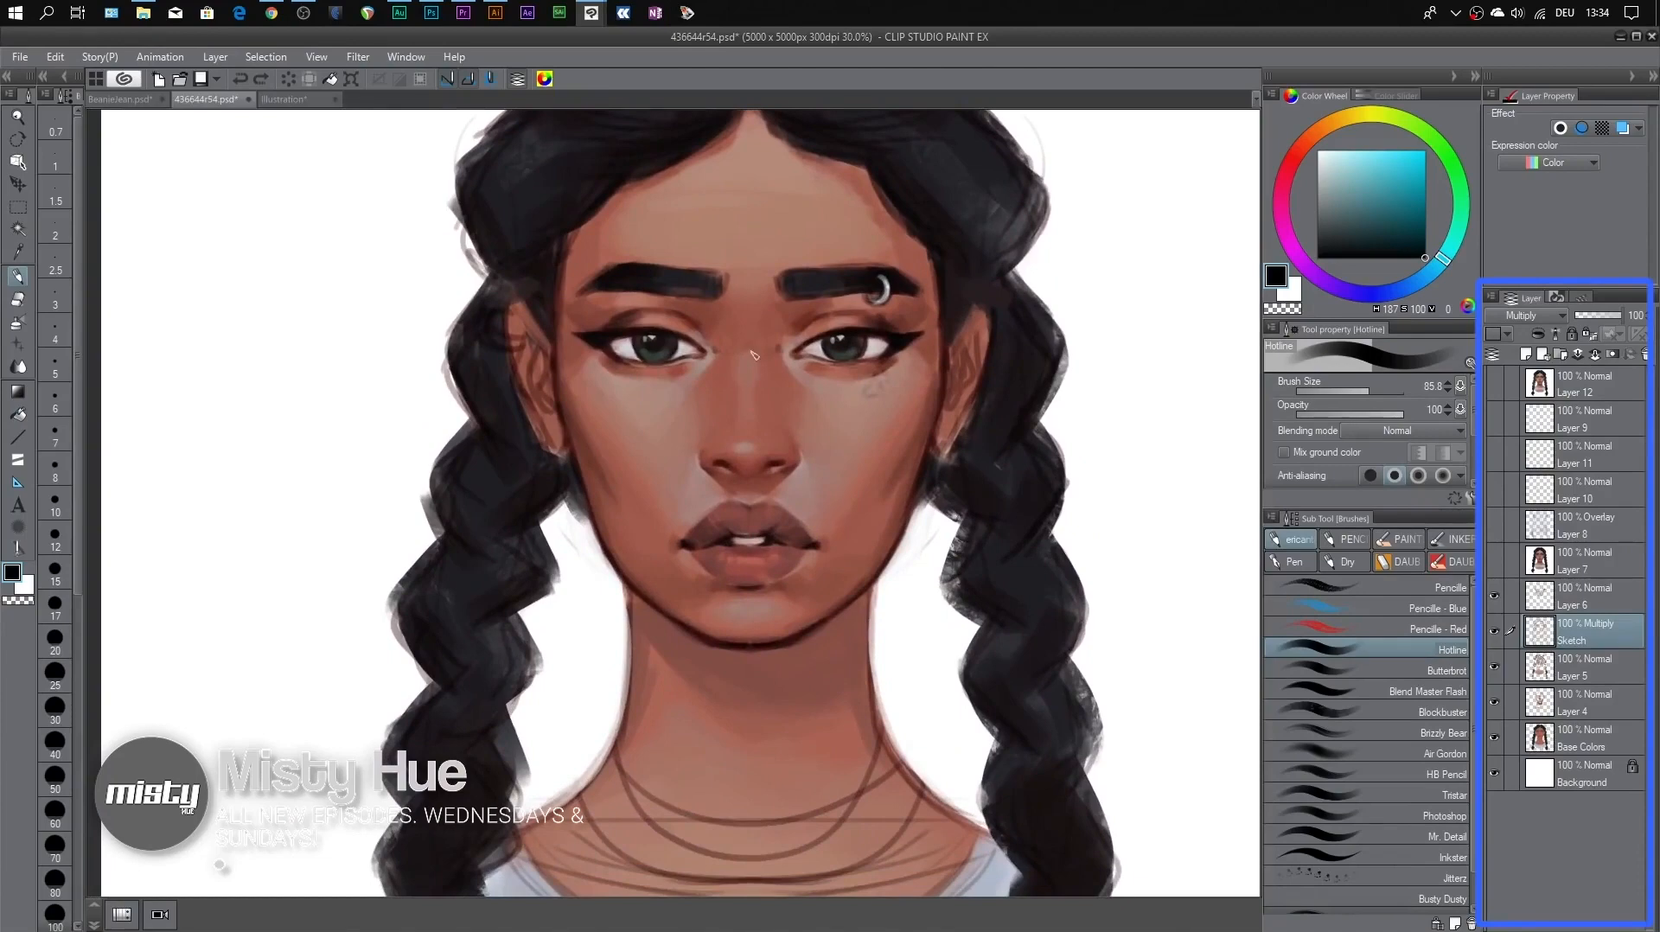
{"action": "left_click", "coordinate": [1497, 599]}
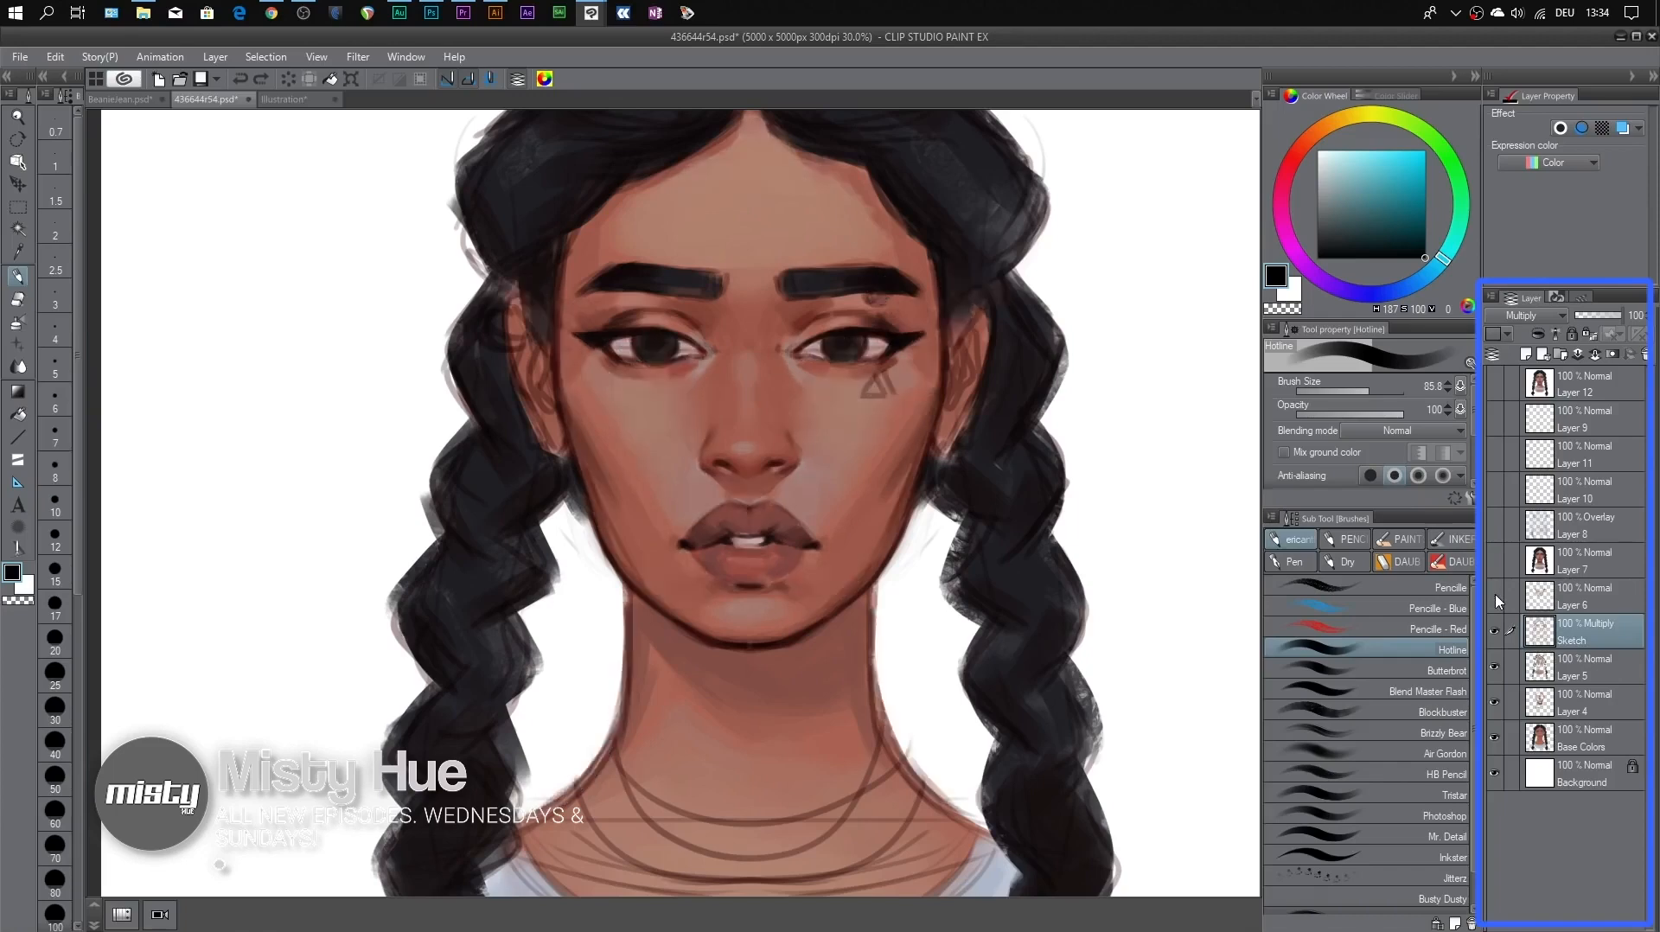
{"action": "left_click", "coordinate": [1497, 598]}
{"action": "left_click", "coordinate": [1497, 599]}
View the full sketch alone by hiding Layer 5, Layer 4 and Base Colors, and show those three layers again
{"action": "left_click_drag", "start_coordinate": [1496, 674], "coordinate": [1497, 740]}
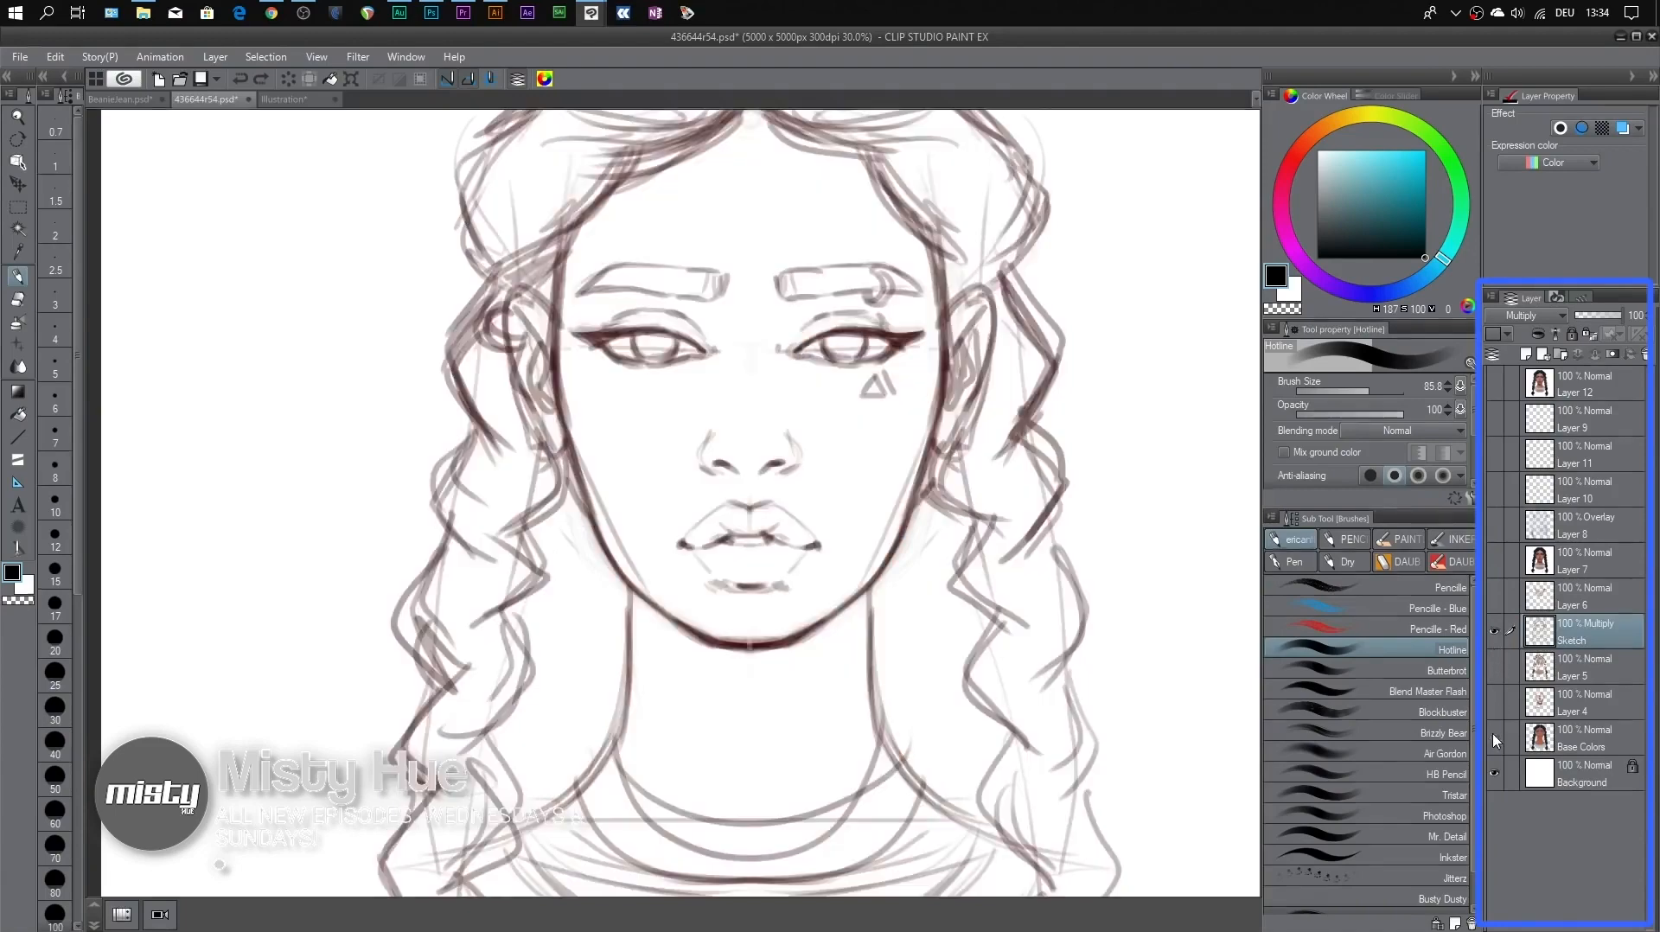
{"action": "key", "text": "ctrl+minus"}
{"action": "key", "text": "ctrl+minus"}
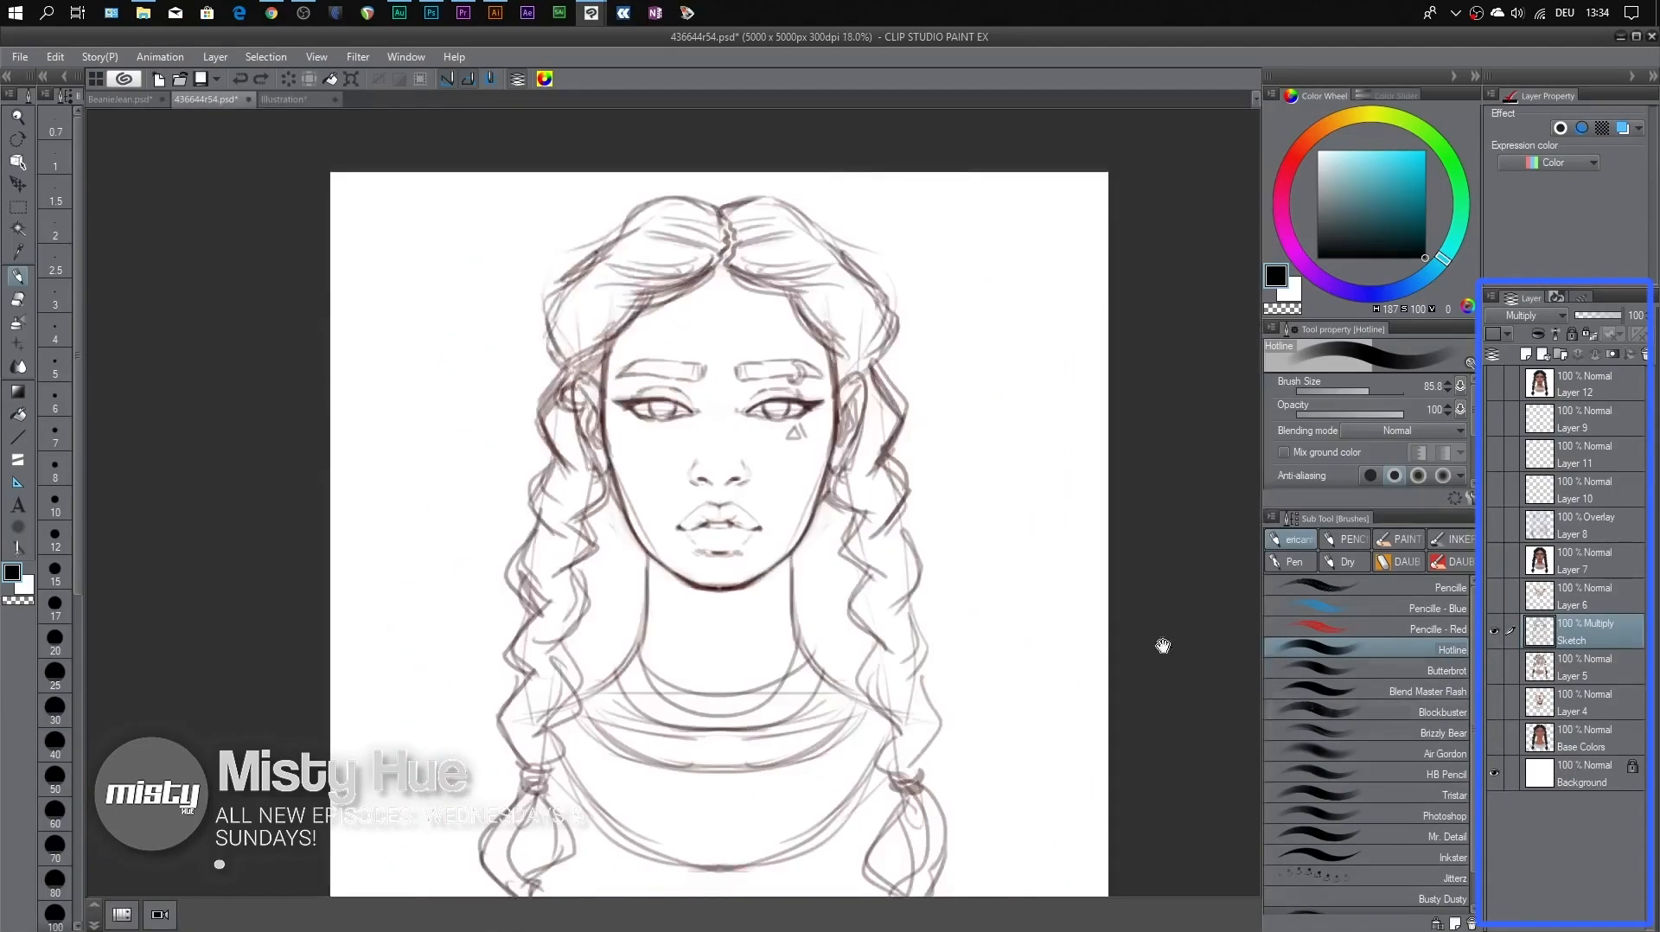
{"action": "left_click_drag", "start_coordinate": [1056, 612], "coordinate": [1040, 542]}
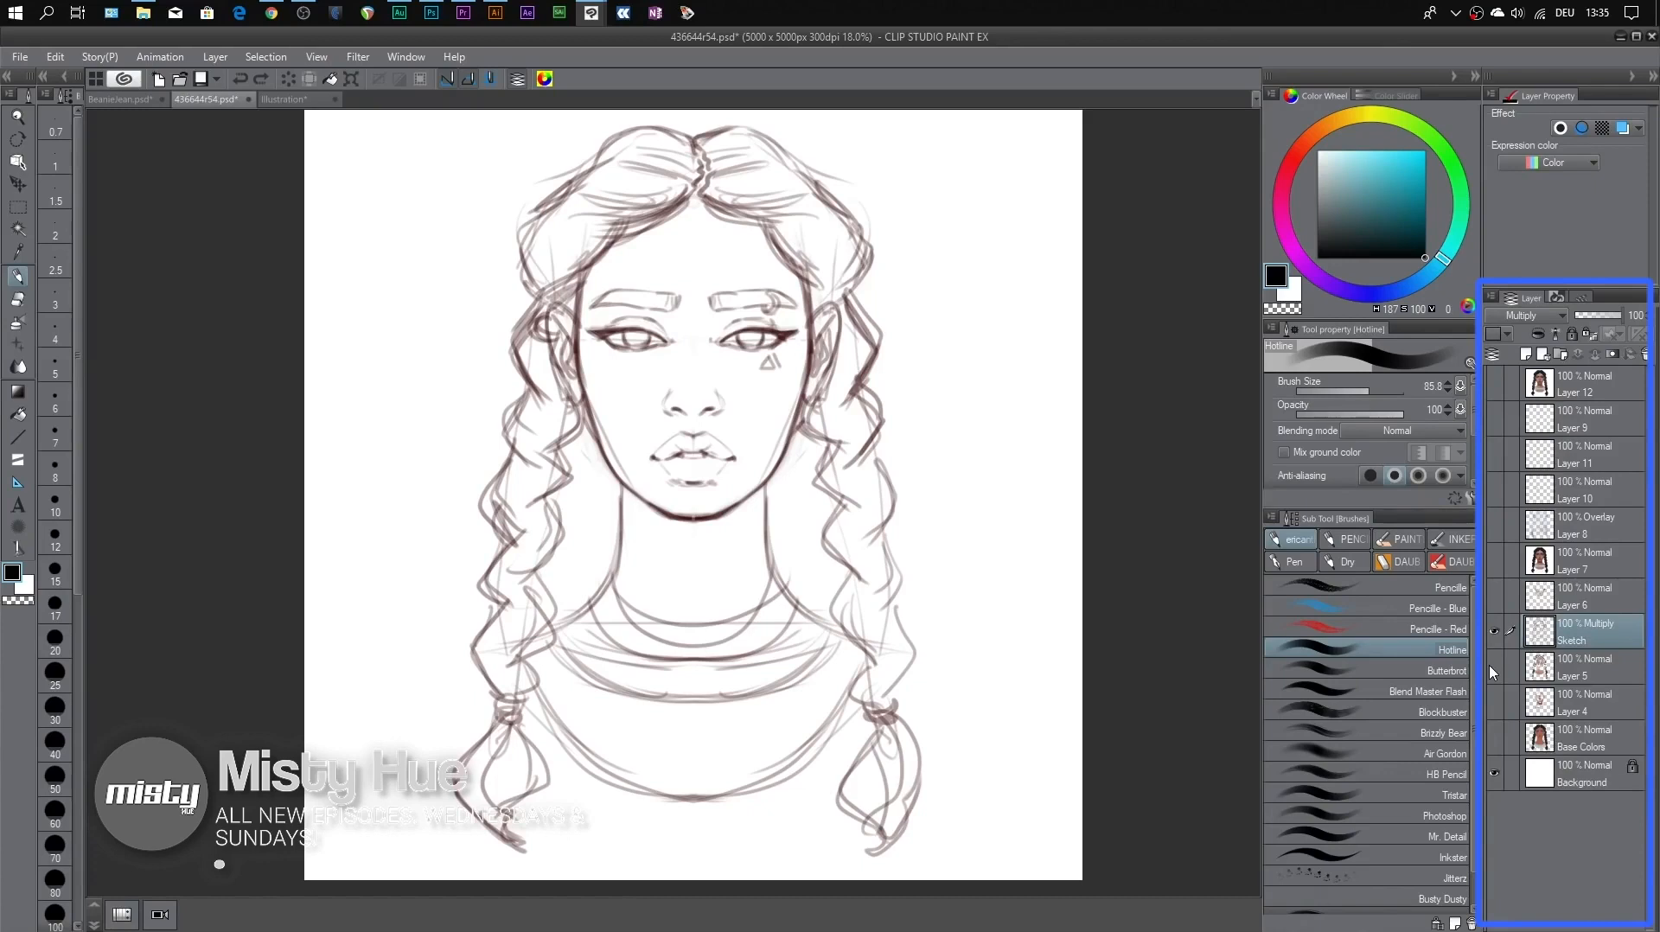
{"action": "left_click_drag", "start_coordinate": [1494, 670], "coordinate": [1495, 738]}
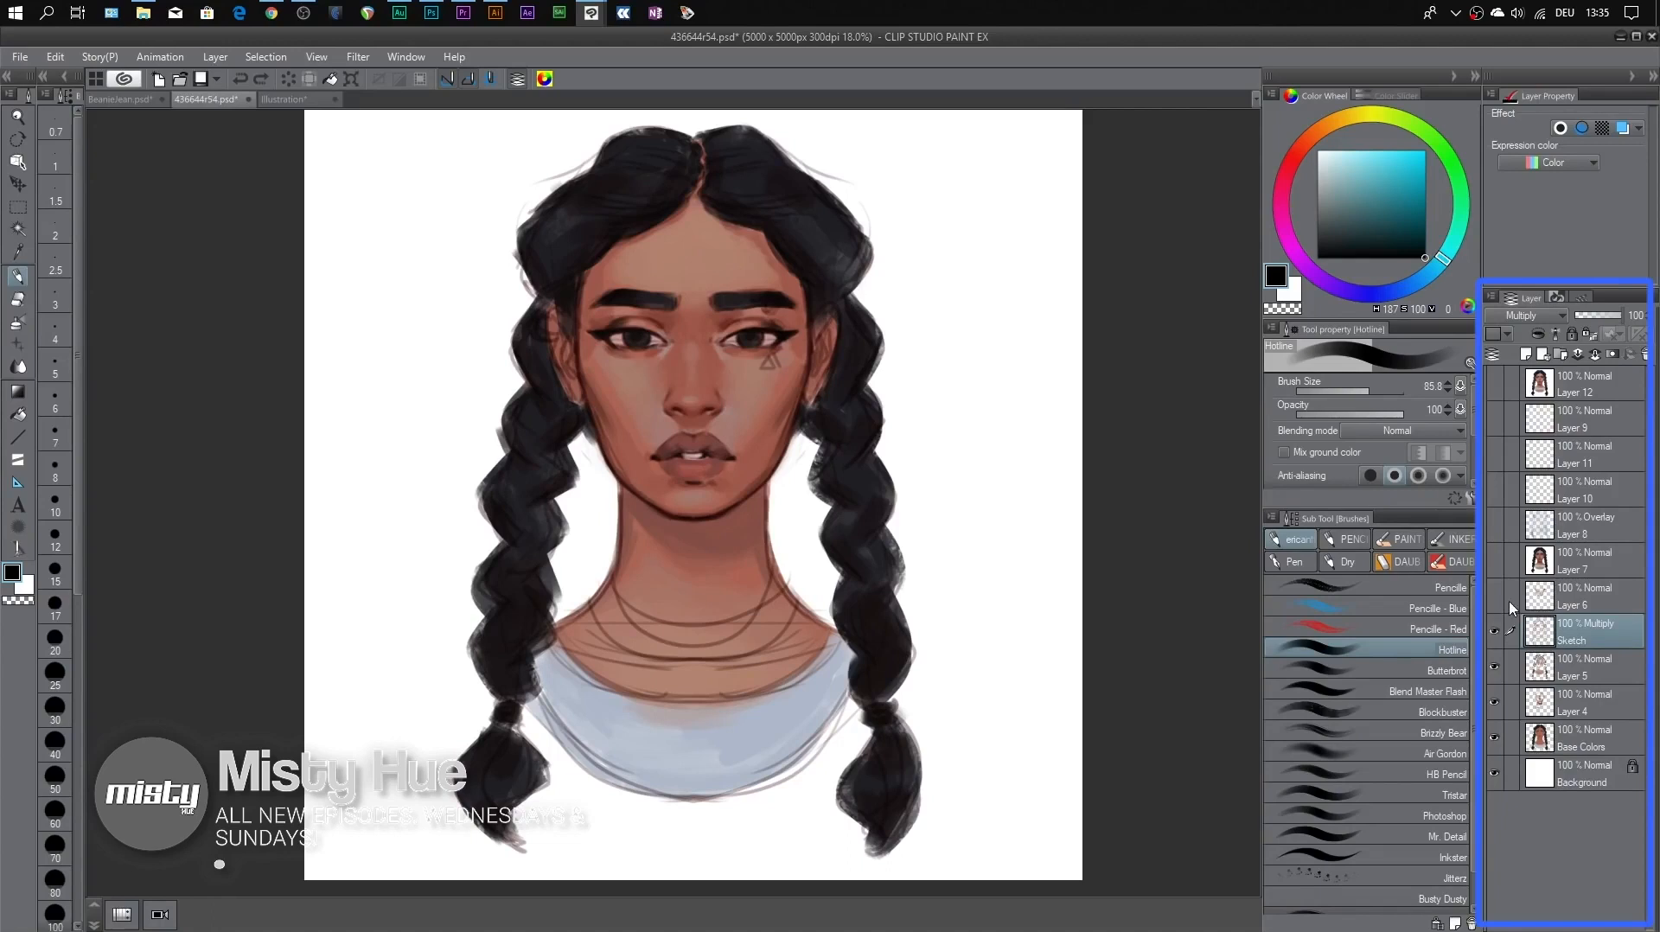
Show Layer 6 over the sketch again, toggling it to compare the painted-over lines
{"action": "left_click", "coordinate": [1495, 597]}
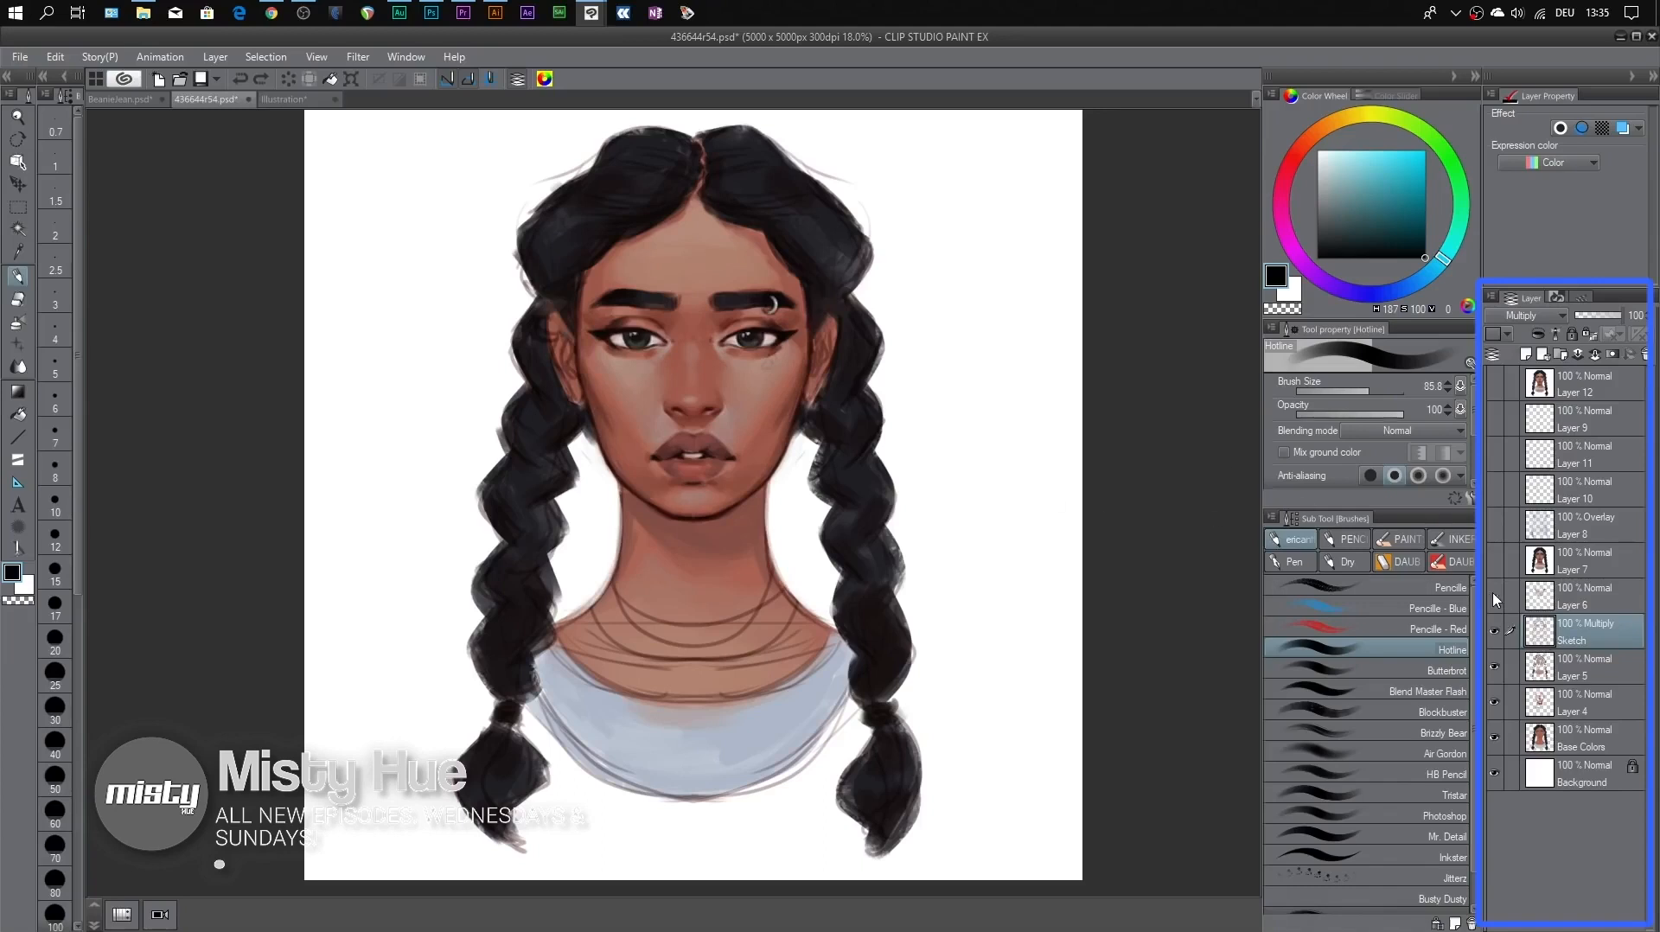
{"action": "left_click", "coordinate": [1495, 597]}
{"action": "left_click", "coordinate": [1495, 596]}
Show Layer 7 with the choker and redesigned top, toggling its visibility to compare the changes
{"action": "left_click", "coordinate": [1495, 562]}
{"action": "left_click", "coordinate": [1494, 564]}
{"action": "left_click", "coordinate": [1494, 564]}
{"action": "left_click", "coordinate": [1494, 564]}
{"action": "left_click", "coordinate": [1495, 564]}
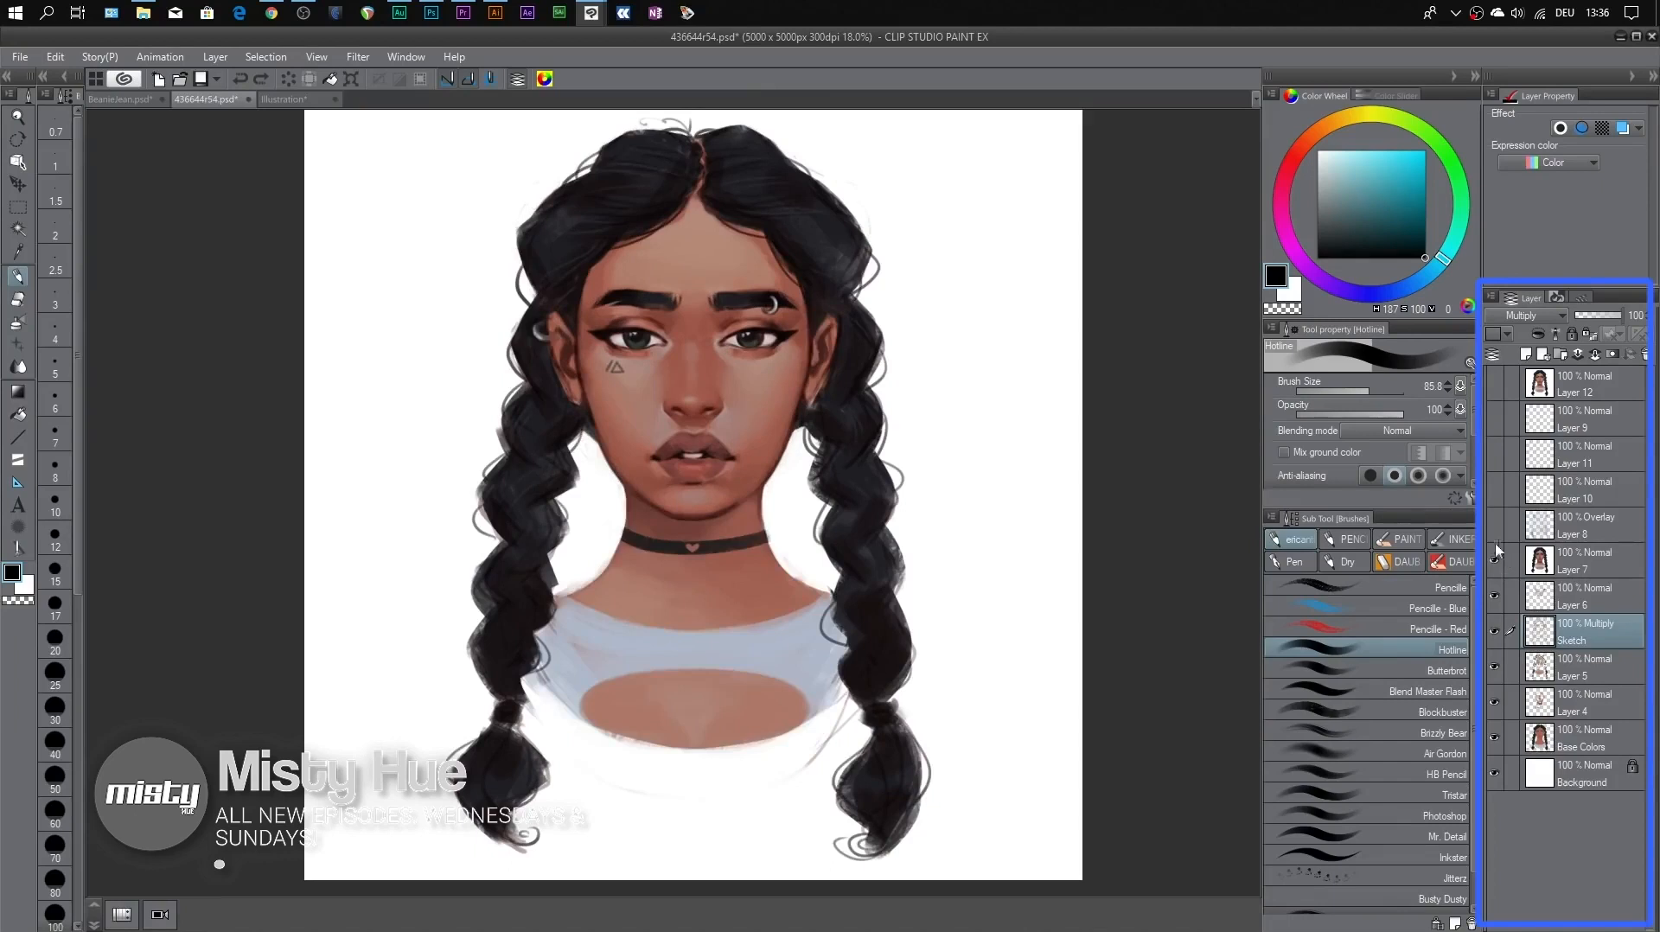
Show the Overlay Layer 8 and Layers 10, 11, 9 and 12, toggling Layer 12 to compare the final result
{"action": "left_click", "coordinate": [1497, 526]}
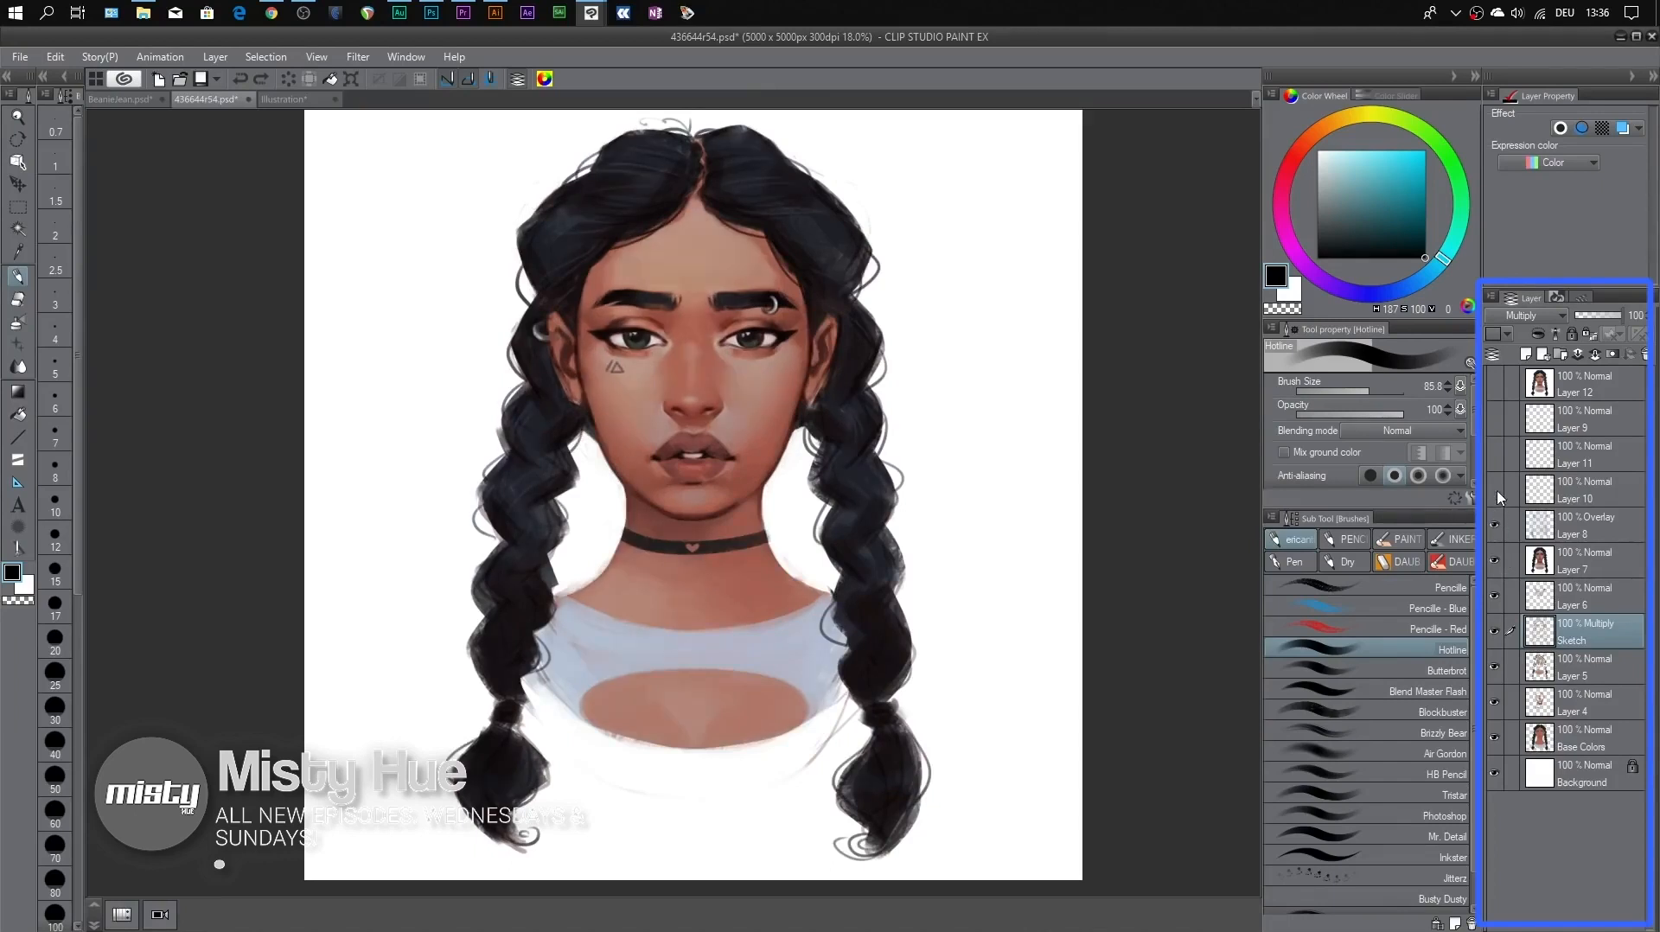
{"action": "left_click_drag", "start_coordinate": [1498, 495], "coordinate": [1502, 391]}
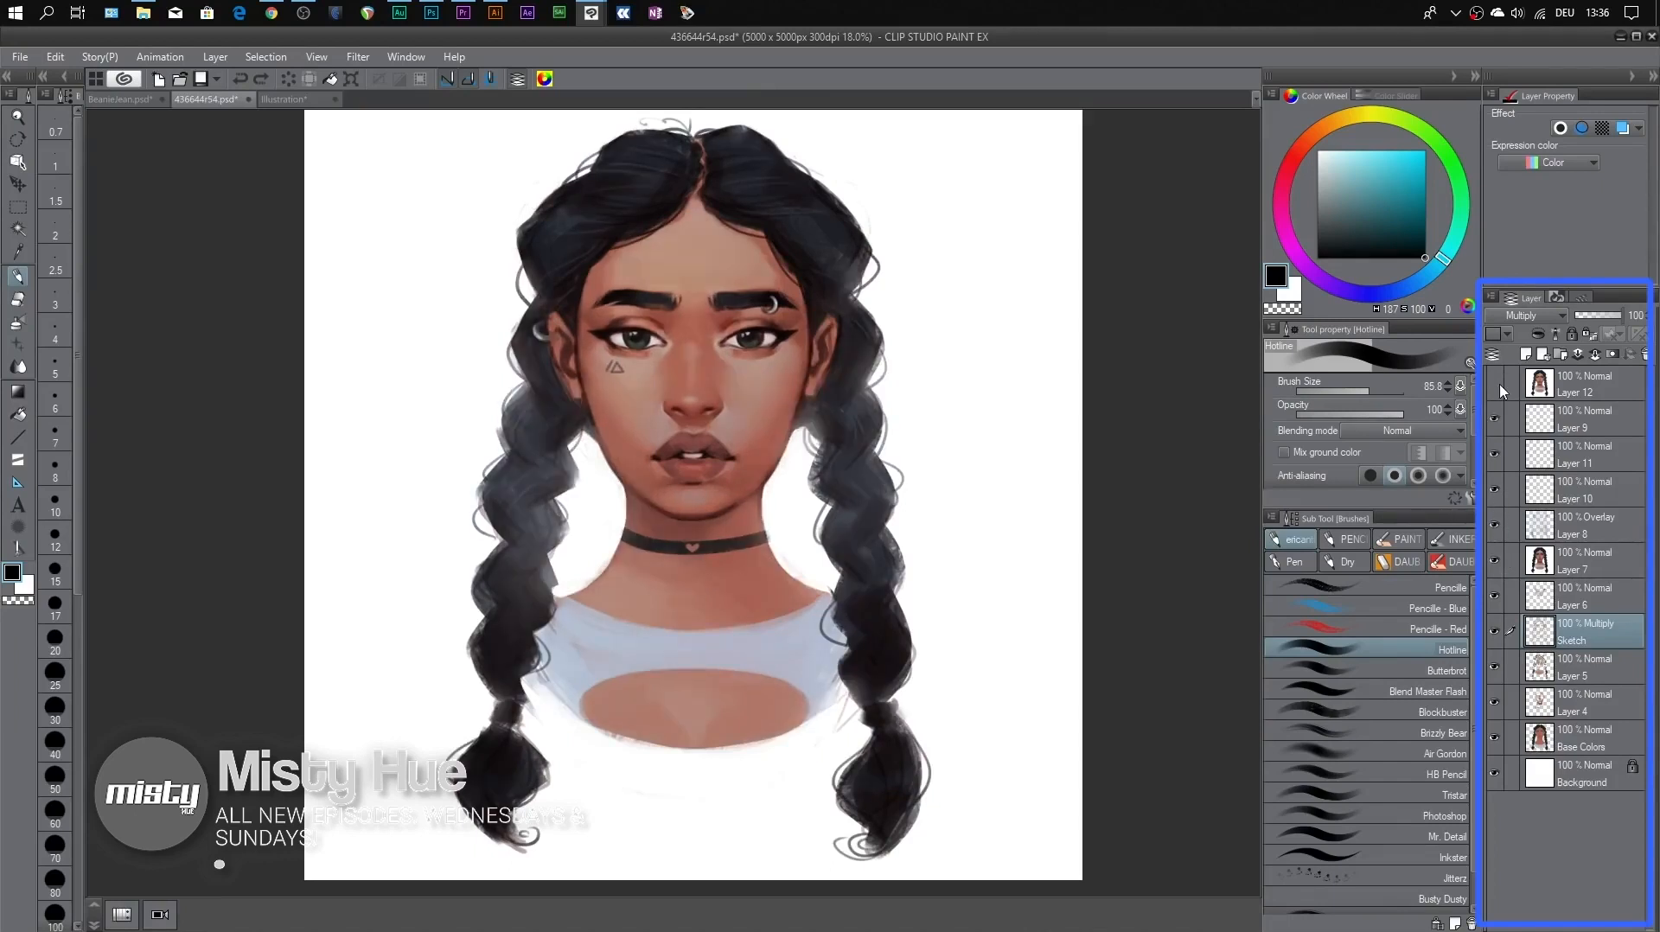
{"action": "left_click", "coordinate": [1501, 388]}
{"action": "left_click", "coordinate": [1495, 387]}
{"action": "left_click", "coordinate": [1495, 387]}
{"action": "left_click", "coordinate": [1495, 387]}
Paint bright magenta strokes (H 307, S 100, V 100) across the top on a new raster layer above Layer 12, and hide that layer
{"action": "left_click", "coordinate": [1597, 392]}
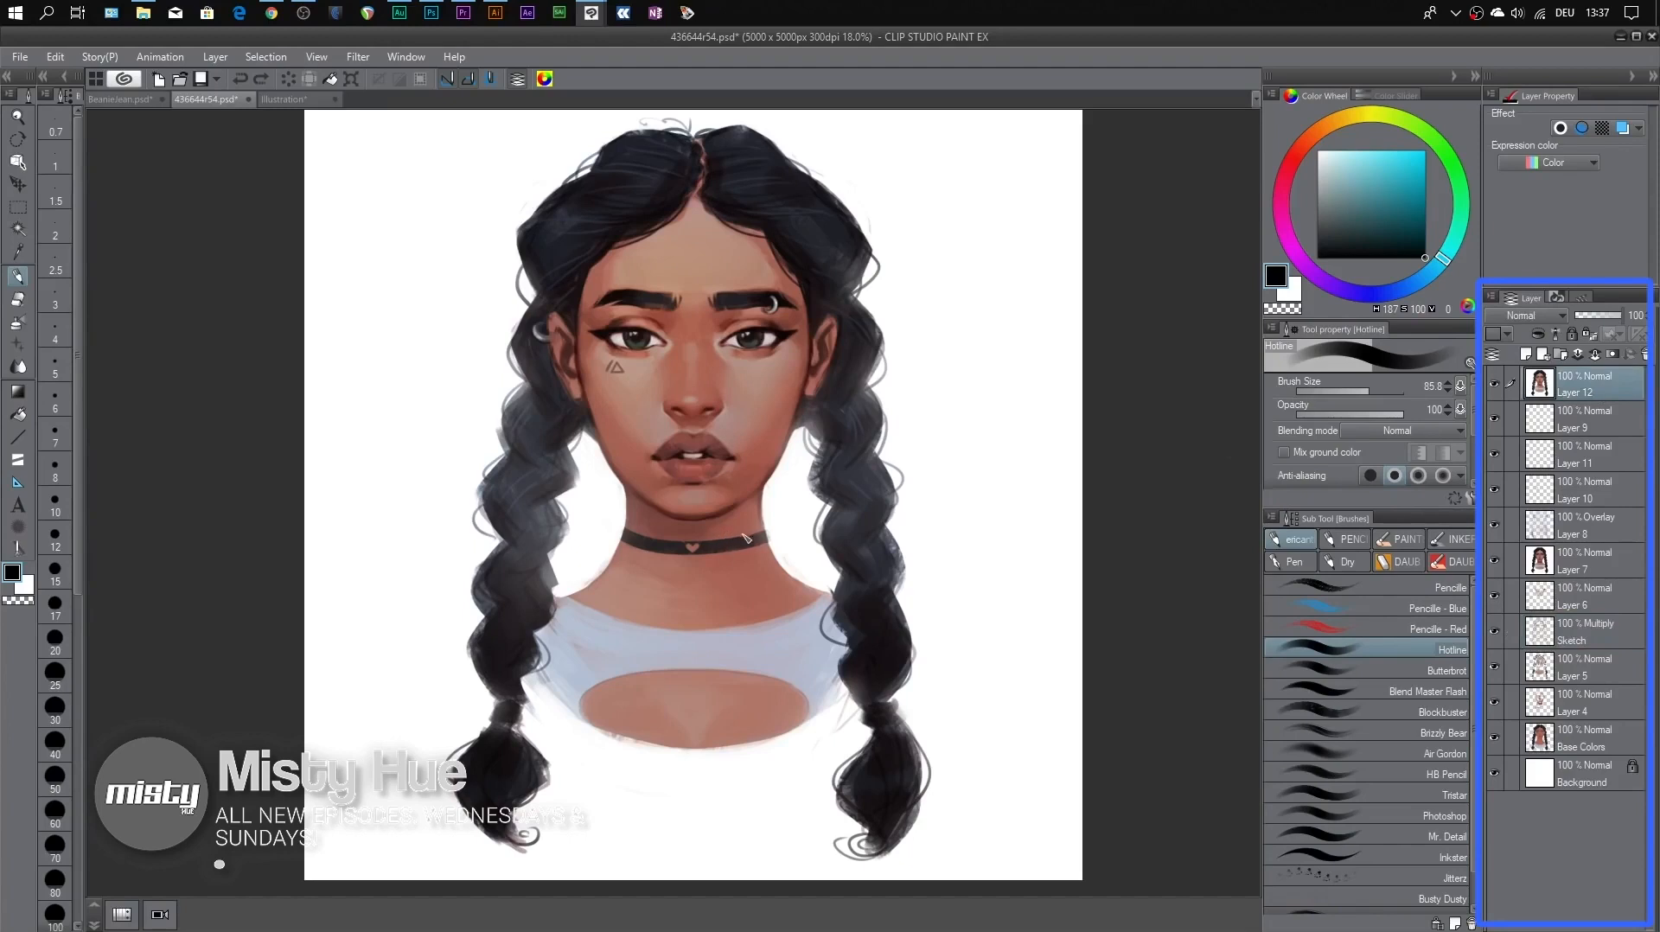
{"action": "left_click", "coordinate": [1525, 355]}
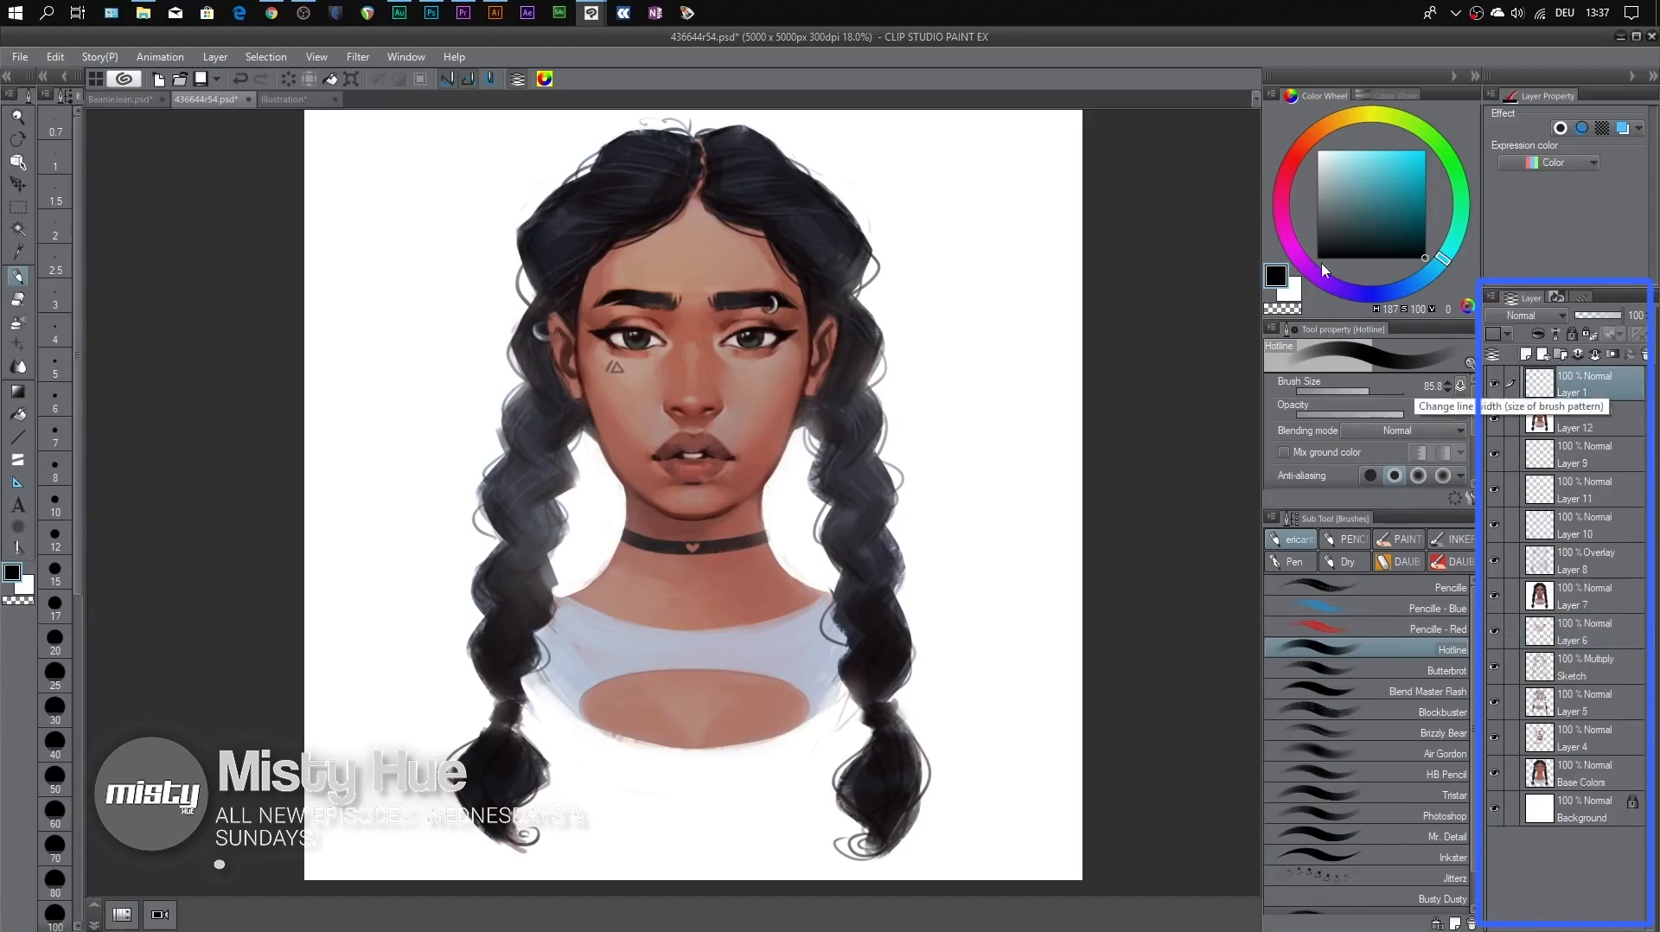
{"action": "left_click", "coordinate": [1288, 238]}
{"action": "left_click", "coordinate": [1425, 150]}
{"action": "mouse_move", "coordinate": [578, 662]}
{"action": "left_mouse_down"}
{"action": "mouse_move", "coordinate": [755, 648]}
{"action": "mouse_move", "coordinate": [667, 651]}
{"action": "mouse_move", "coordinate": [725, 645]}
{"action": "mouse_move", "coordinate": [574, 605]}
{"action": "mouse_move", "coordinate": [570, 638]}
{"action": "mouse_move", "coordinate": [562, 622]}
{"action": "mouse_move", "coordinate": [630, 642]}
{"action": "mouse_move", "coordinate": [578, 673]}
{"action": "mouse_move", "coordinate": [737, 675]}
{"action": "mouse_move", "coordinate": [722, 657]}
{"action": "mouse_move", "coordinate": [813, 622]}
{"action": "left_mouse_up"}
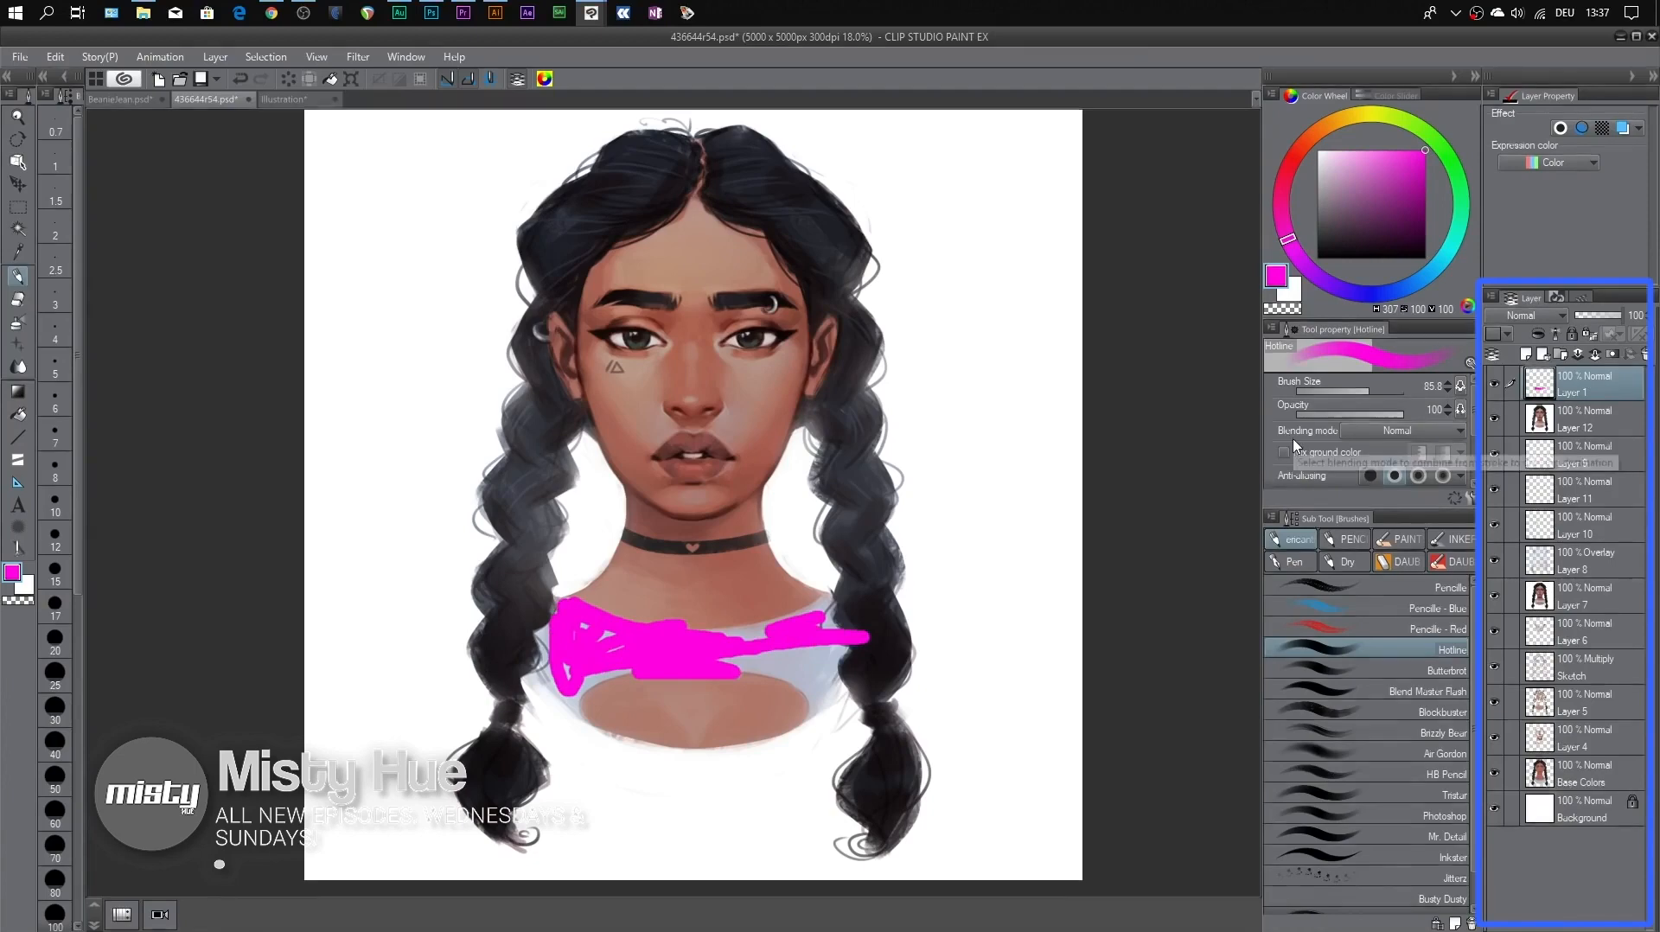
{"action": "left_click", "coordinate": [1498, 387]}
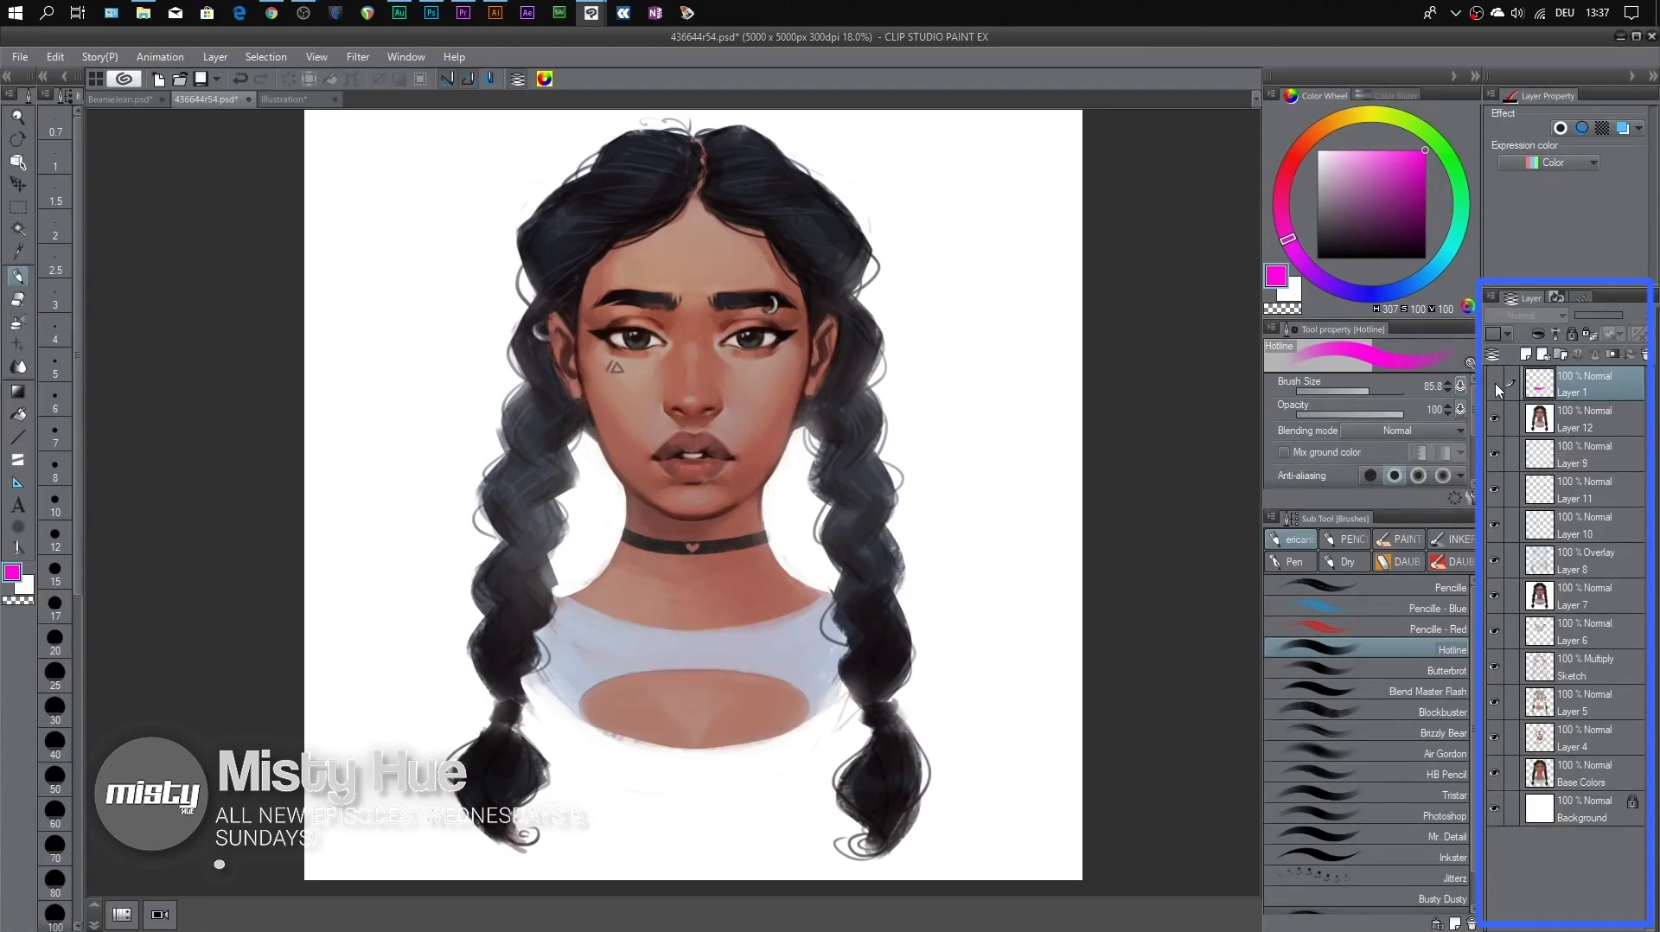